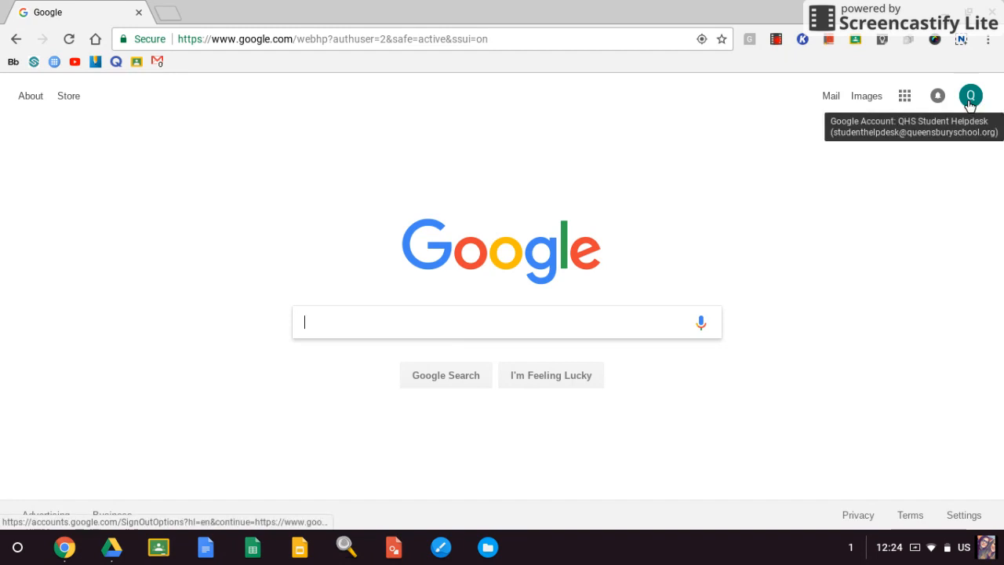
# Open Google Forms from the Google apps list and create a new Blank Quiz.
pyautogui.click(905, 96)
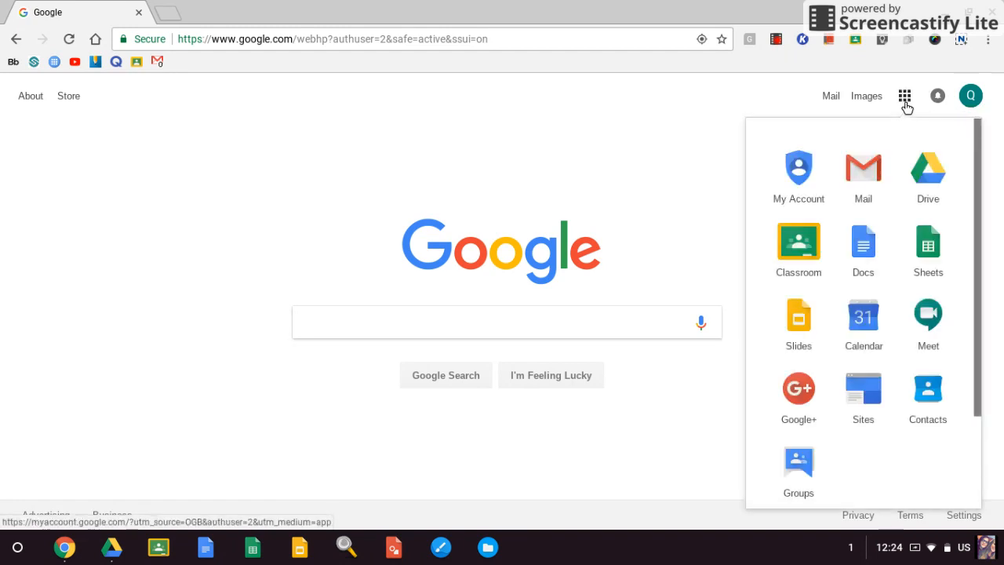
pyautogui.scroll(-5, 890, 224)
pyautogui.scroll(-3, 889, 226)
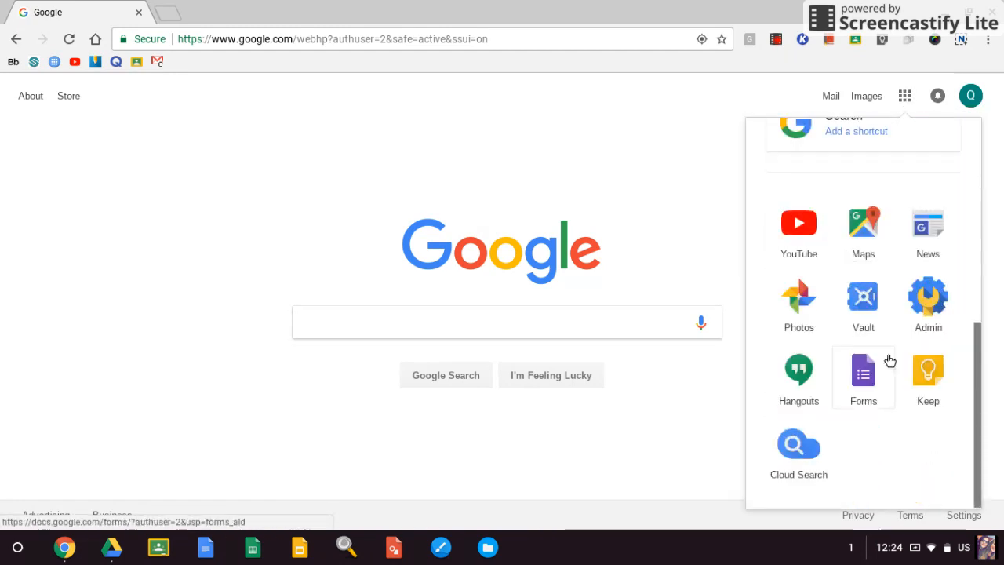
pyautogui.click(867, 368)
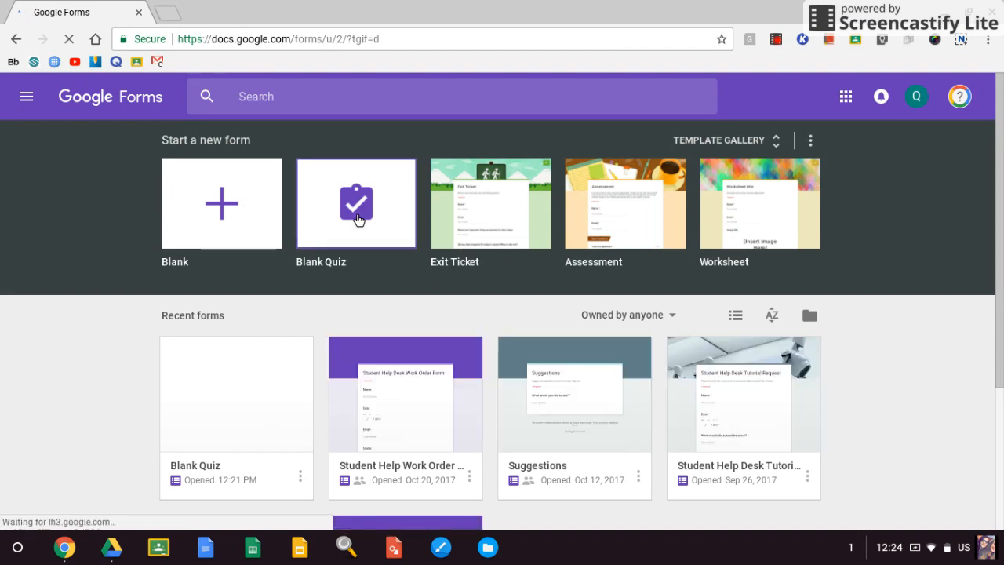
pyautogui.click(357, 213)
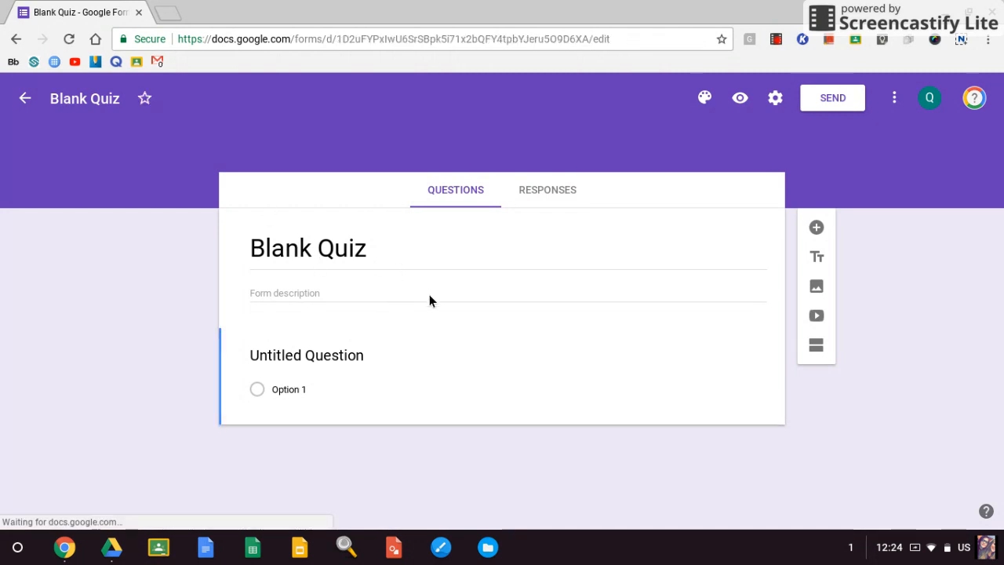
# Title the first question "Password" as a short answer and make it required.
pyautogui.scroll(-1, 311, 330)
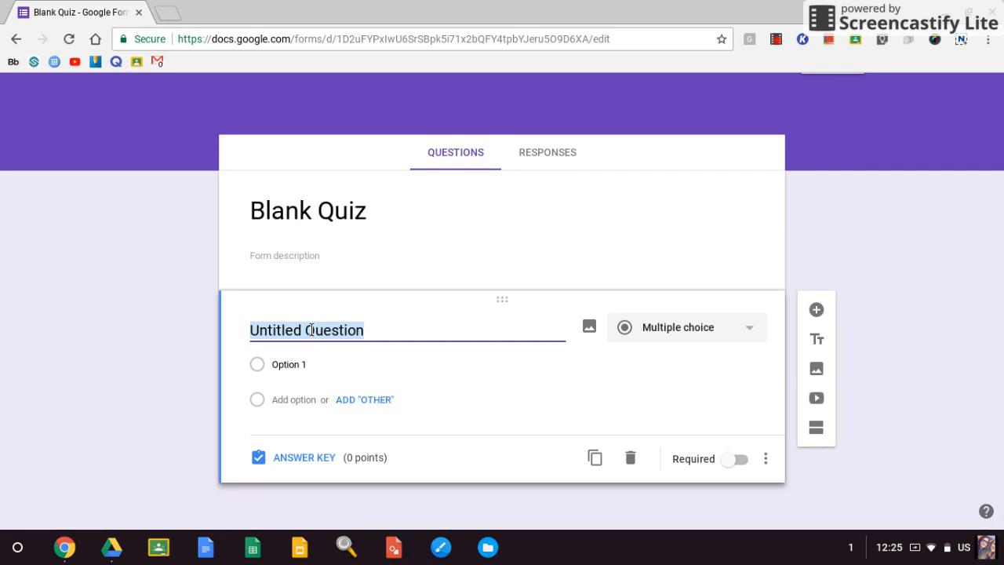
pyautogui.write('Password')
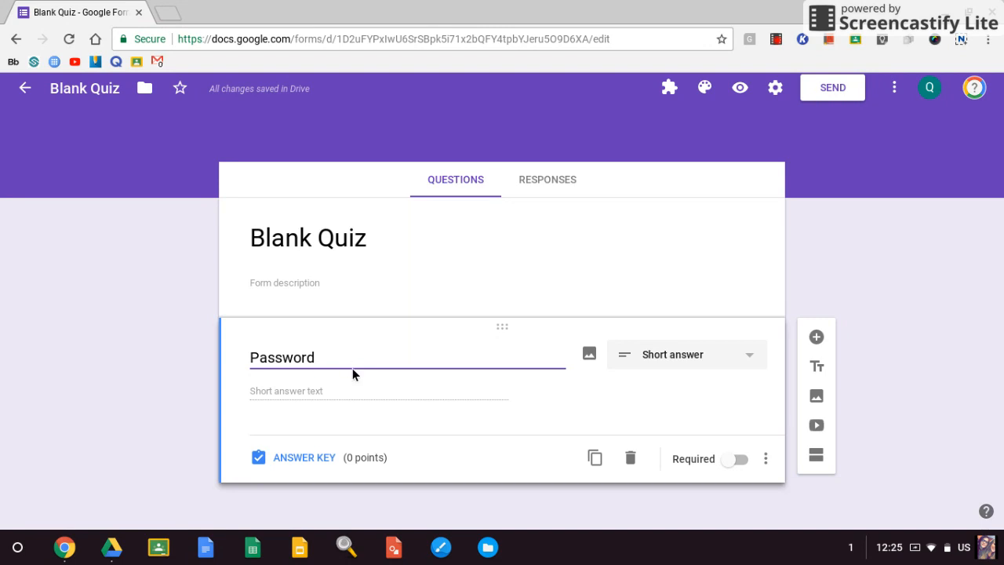
pyautogui.click(730, 460)
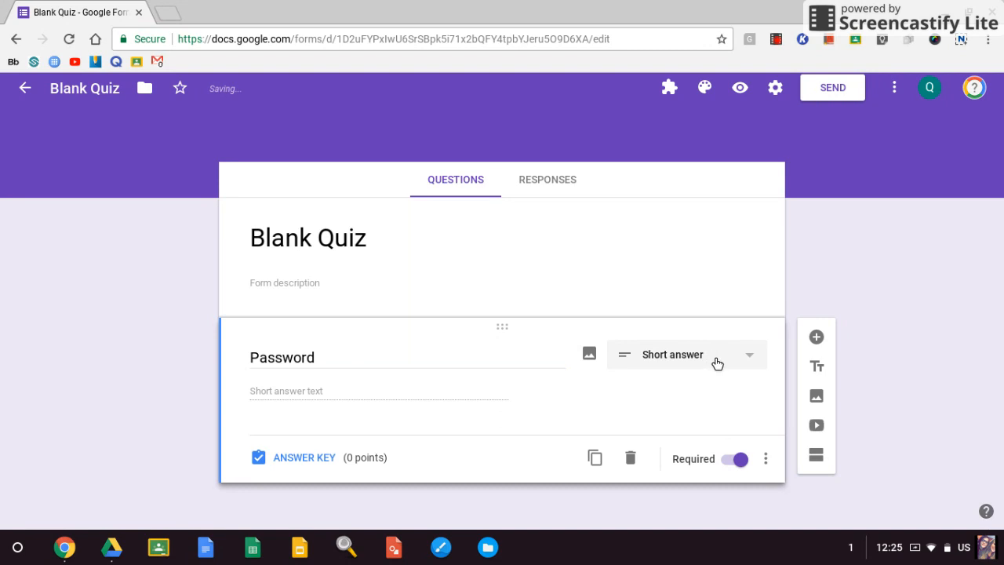
# Add response validation to the Password question with the rule type Text and the condition Contains.
pyautogui.click(766, 460)
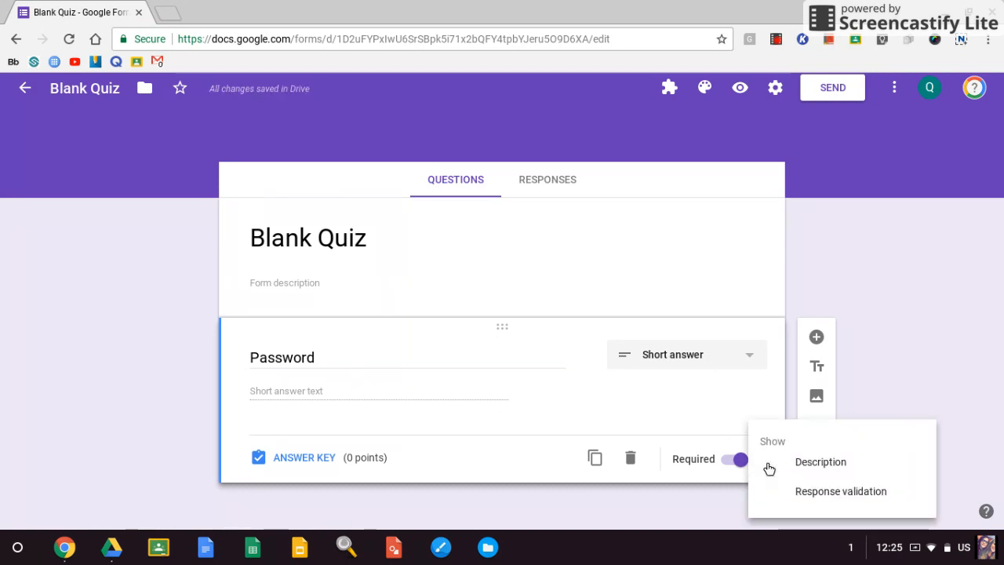
pyautogui.click(792, 491)
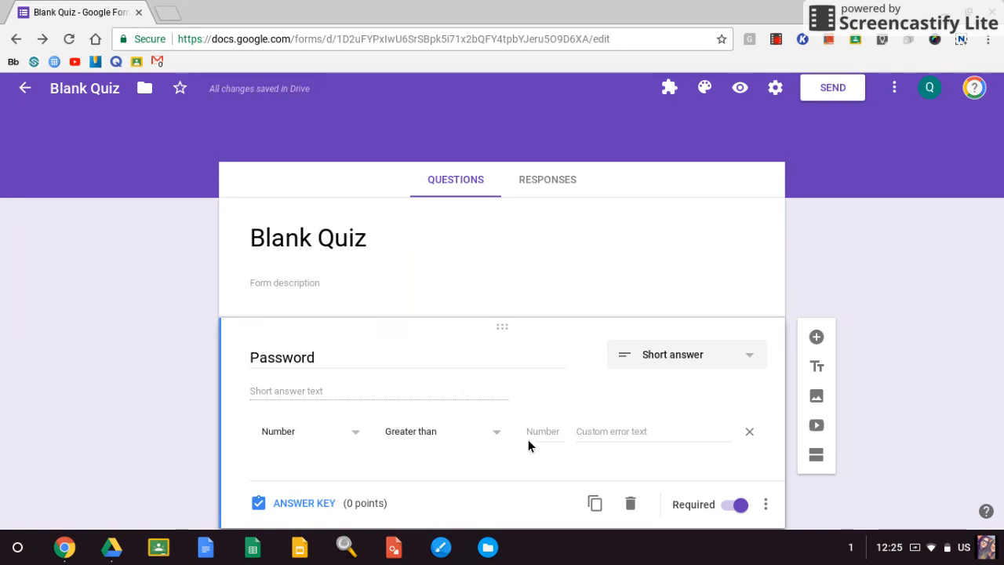
pyautogui.scroll(-1, 529, 442)
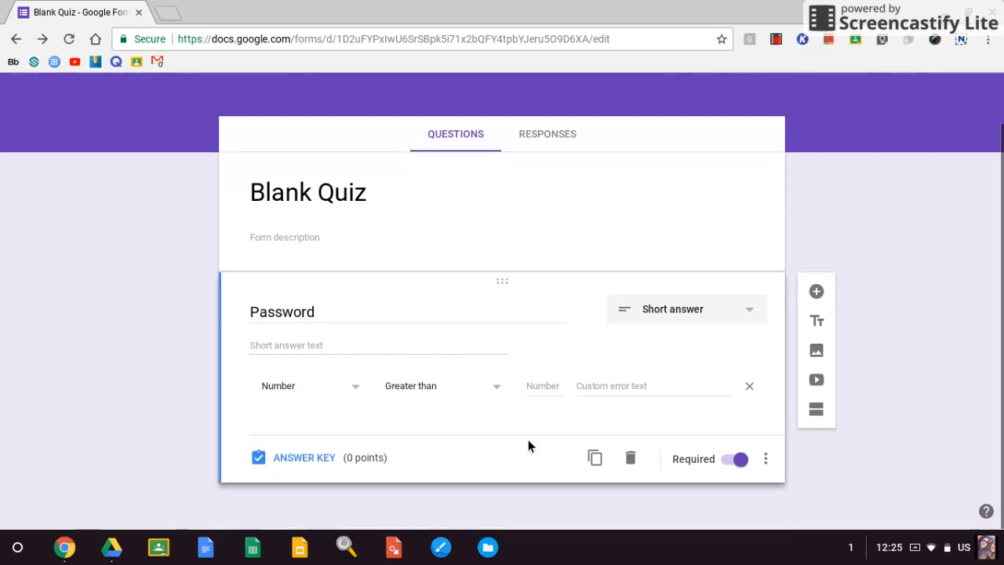
pyautogui.click(309, 386)
pyautogui.click(316, 430)
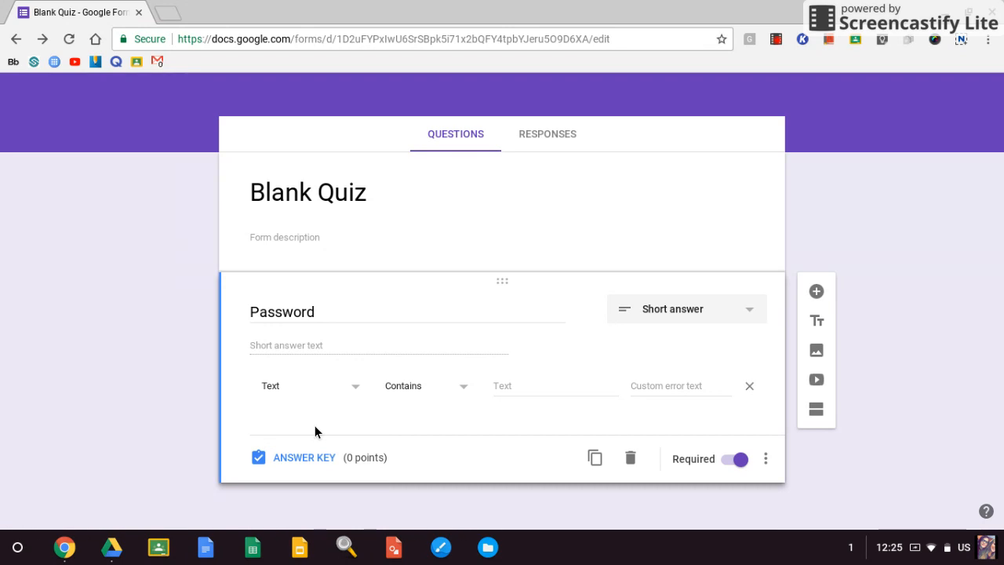
pyautogui.click(463, 392)
pyautogui.click(466, 400)
# Enter the quiz password as the text that the answer must contain.
pyautogui.click(530, 389)
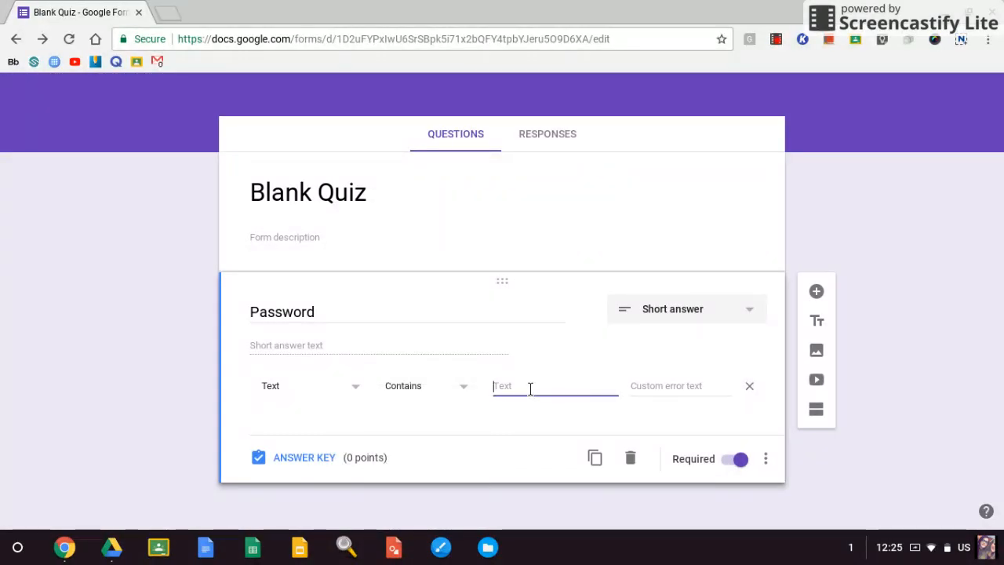
pyautogui.press('BackSpace')
pyautogui.press('BackSpace')
pyautogui.press('BackSpace')
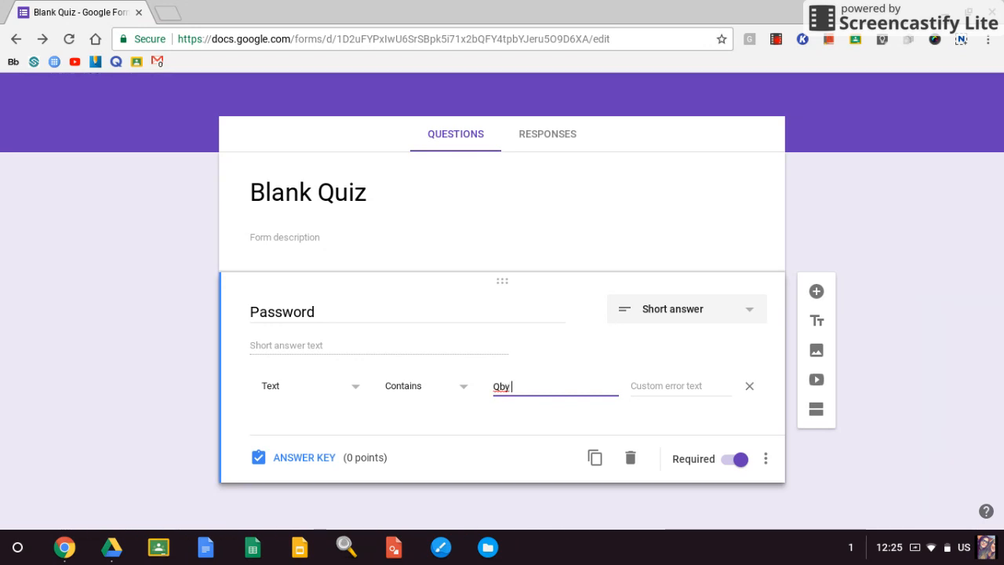
# Set the custom error text to "Your code that you have typed is wrong. Please ask your teacher for the correct password.".
pyautogui.click(639, 383)
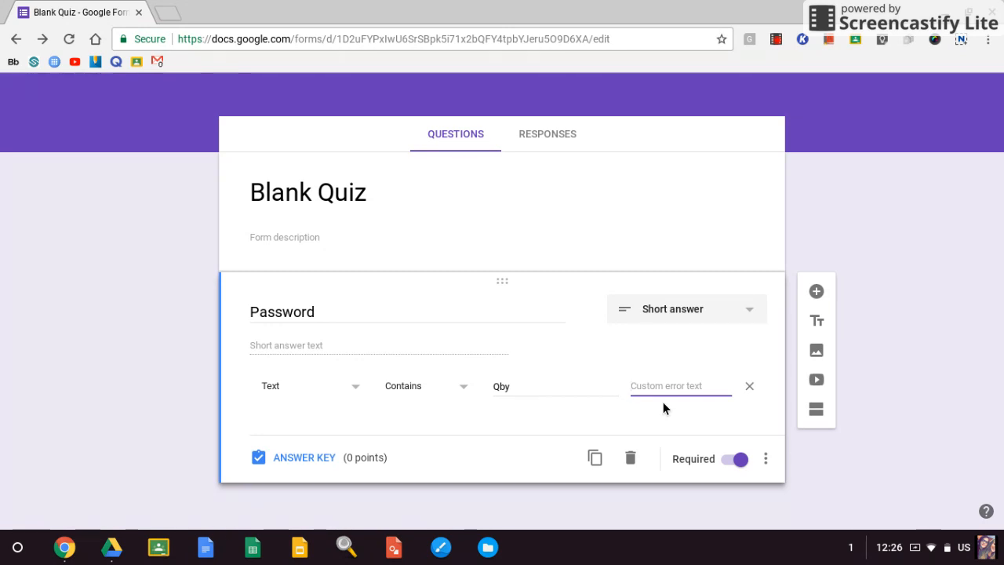
pyautogui.write('Your code th')
pyautogui.write('at you have type')
pyautogui.write('d is wrong.')
pyautogui.write(' Please ask you')
pyautogui.write('r teacher for th')
pyautogui.write('e correct')
pyautogui.write(' password')
pyautogui.write('.')
pyautogui.click(832, 460)
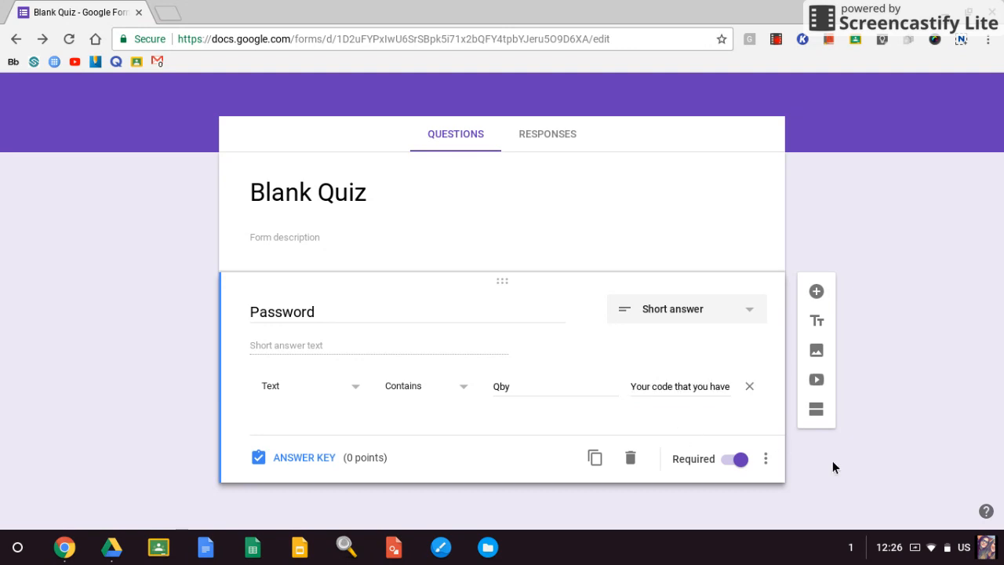
# Add a new section after the Password question and title it "Quiz!".
pyautogui.click(810, 416)
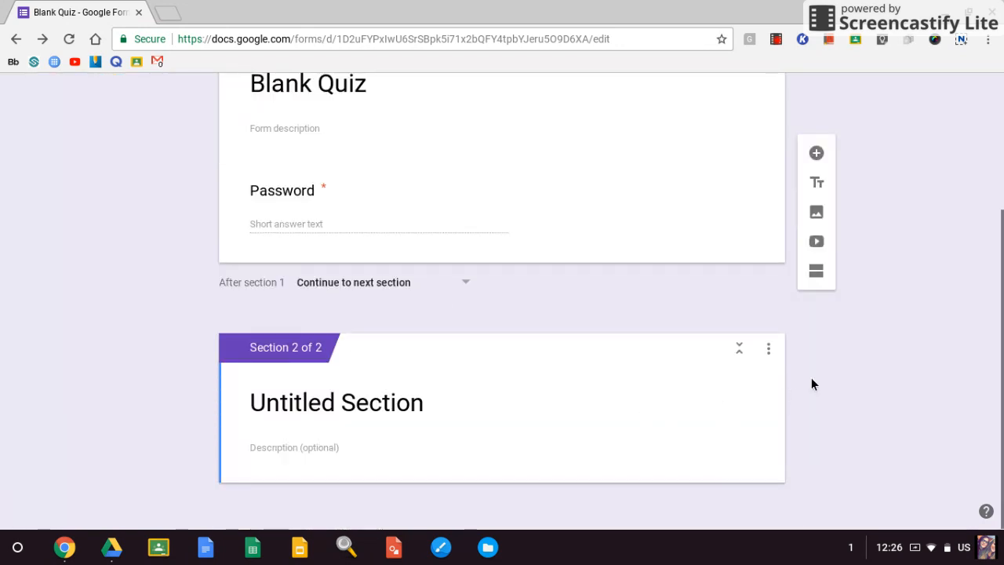
pyautogui.click(747, 380)
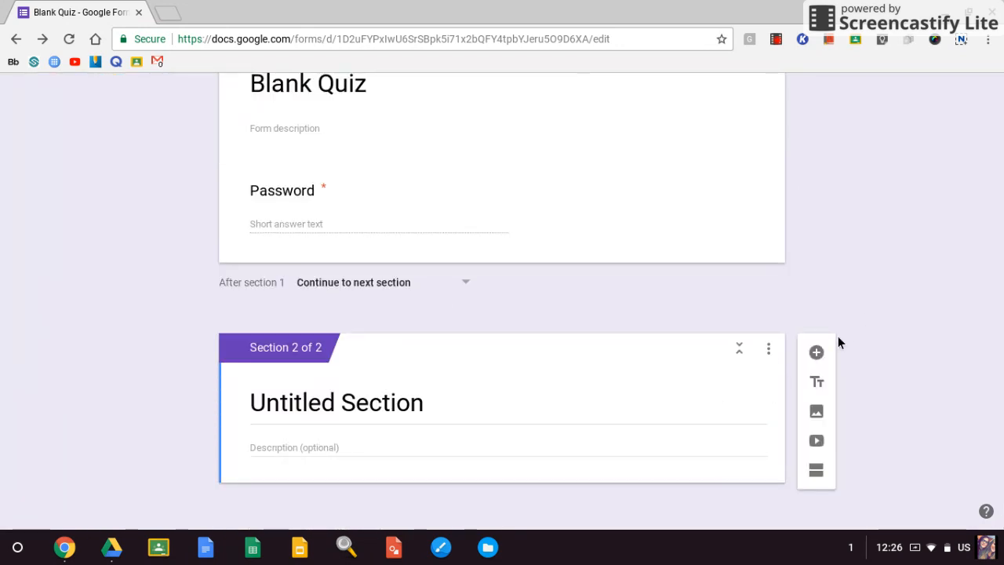
pyautogui.click(488, 415)
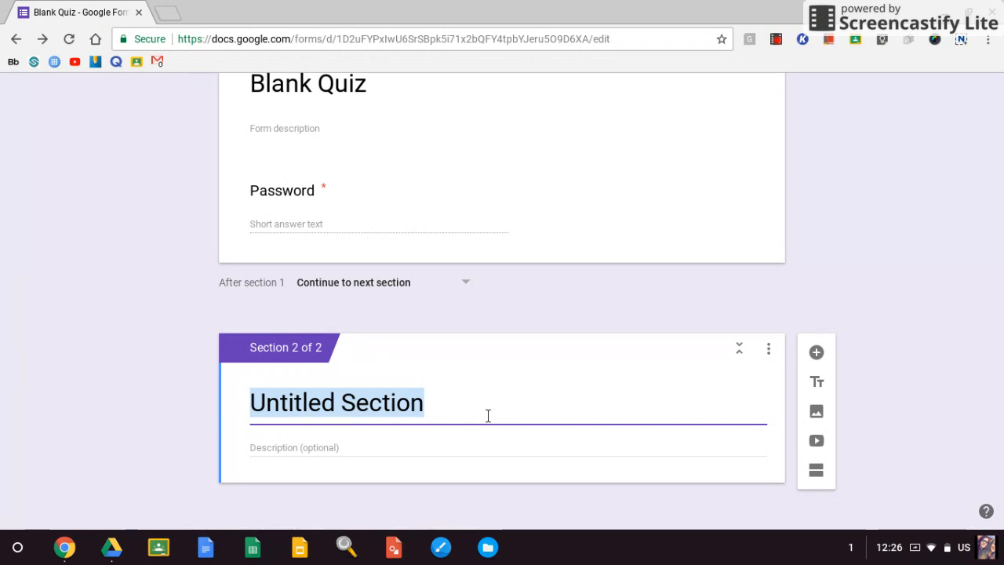
pyautogui.write('Quiz!')
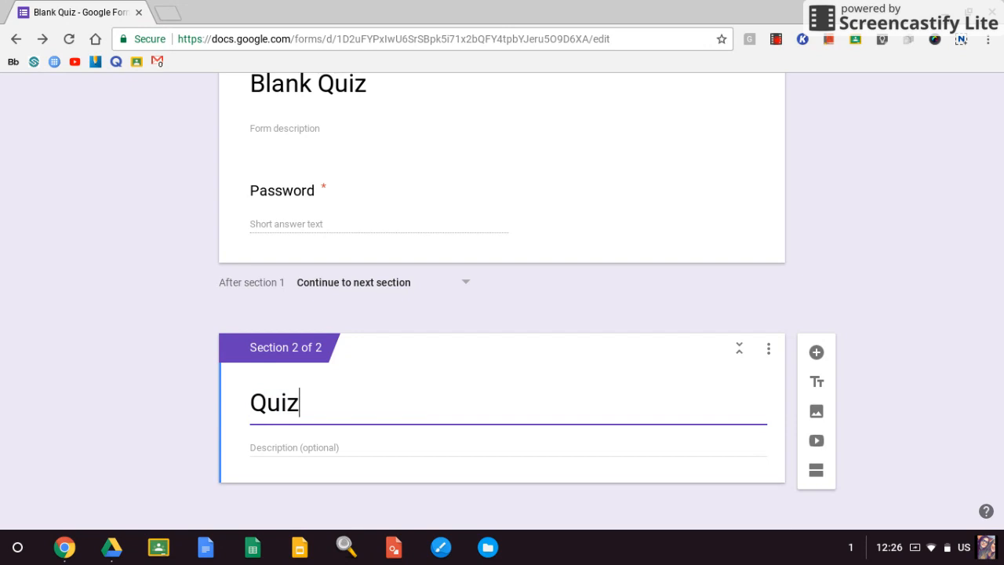
# Add a question titled "What do you do on your free time?" to the Quiz! section.
pyautogui.click(816, 352)
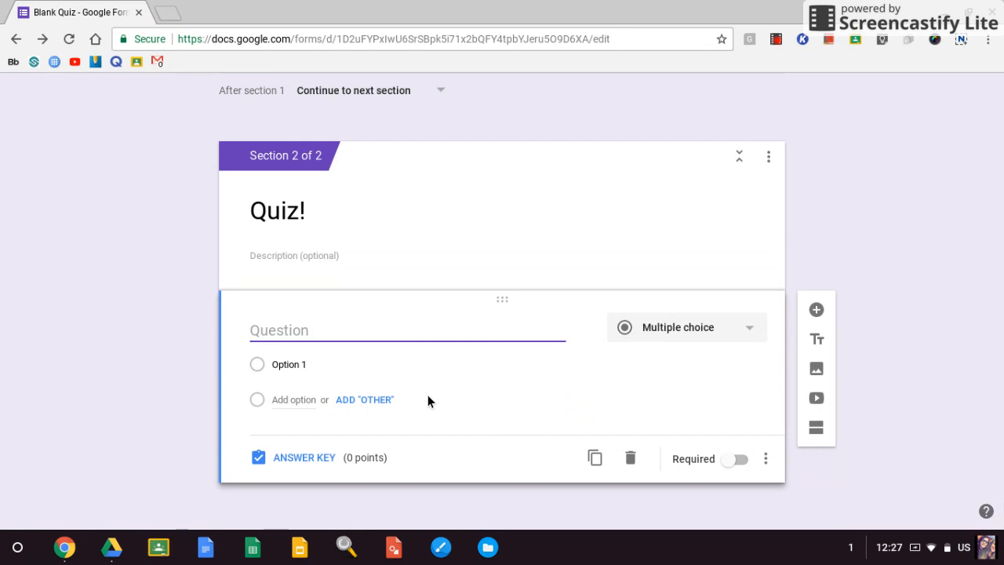
pyautogui.write('What do yu')
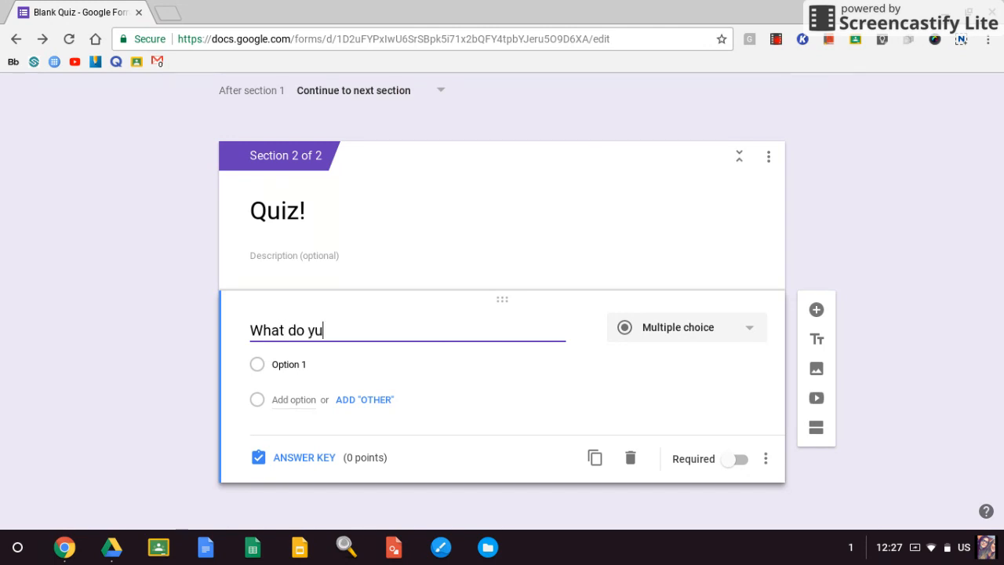
pyautogui.press('BackSpace')
pyautogui.write('ou do on your free time?')
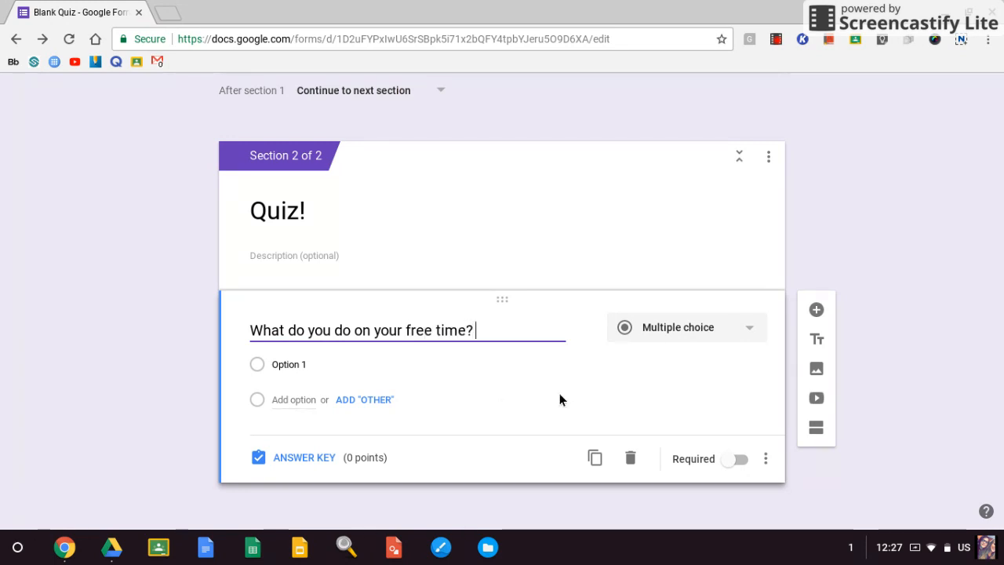
# Change the free-time question to the Paragraph type and make it required.
pyautogui.click(668, 339)
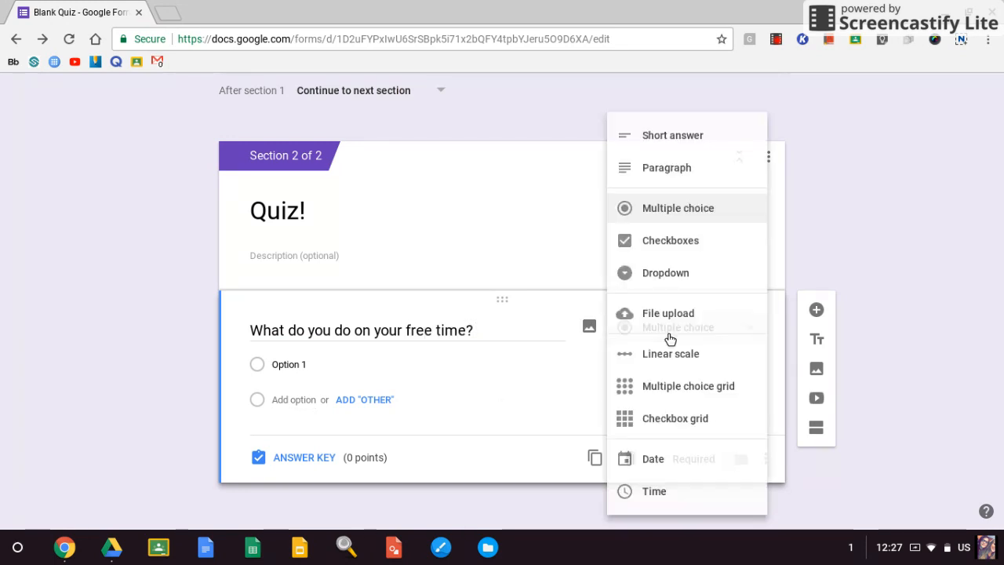
pyautogui.click(660, 162)
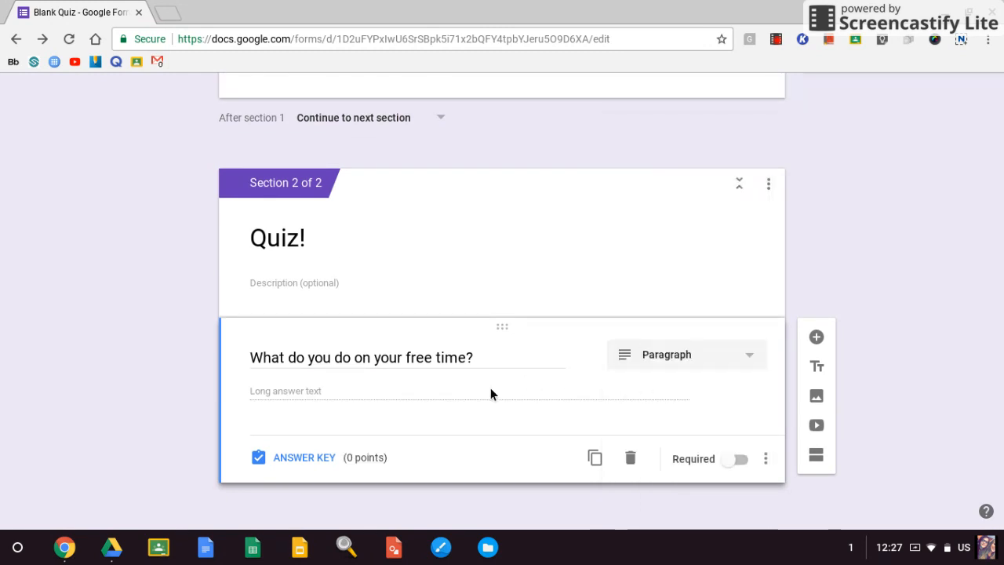
pyautogui.click(735, 459)
# Add response validation to the free-time question by Length with a minimum character count of 100.
pyautogui.click(766, 459)
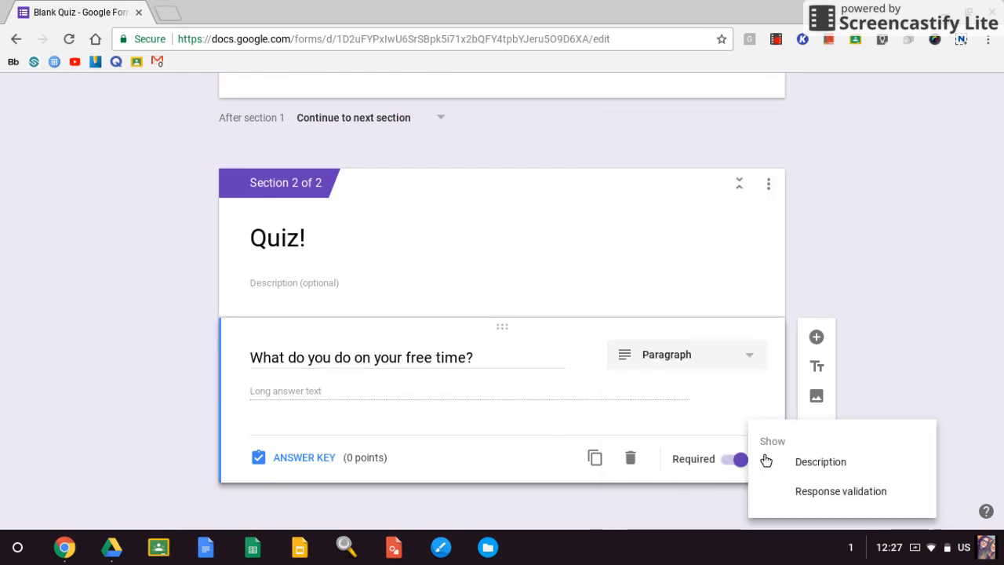
pyautogui.click(809, 495)
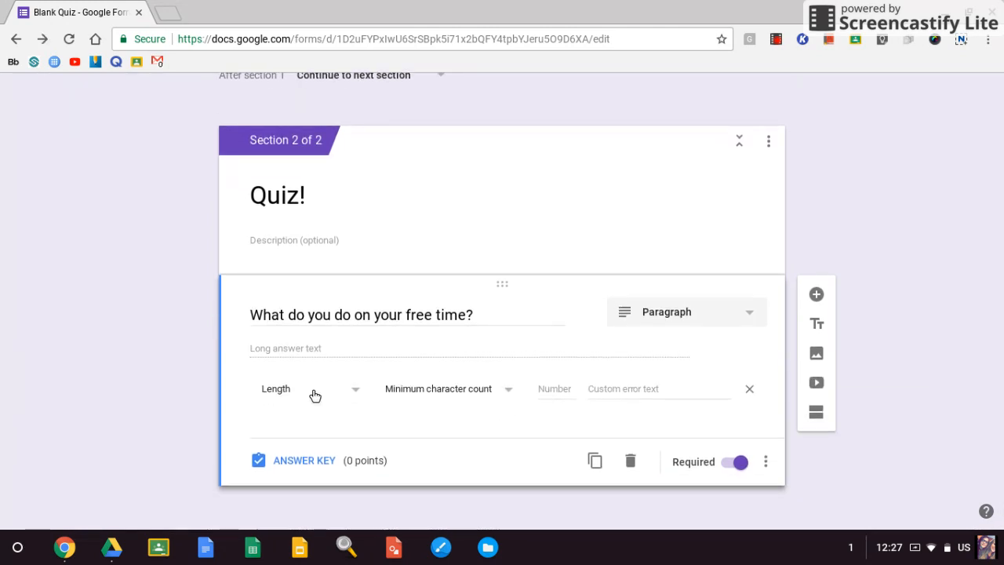
pyautogui.click(465, 401)
pyautogui.click(463, 402)
pyautogui.click(335, 394)
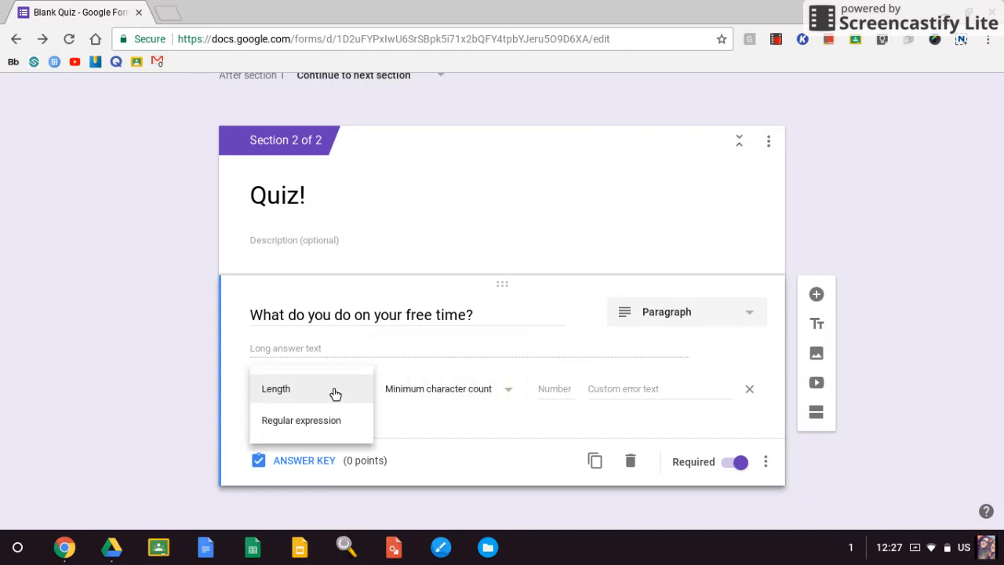
pyautogui.click(336, 394)
pyautogui.click(546, 390)
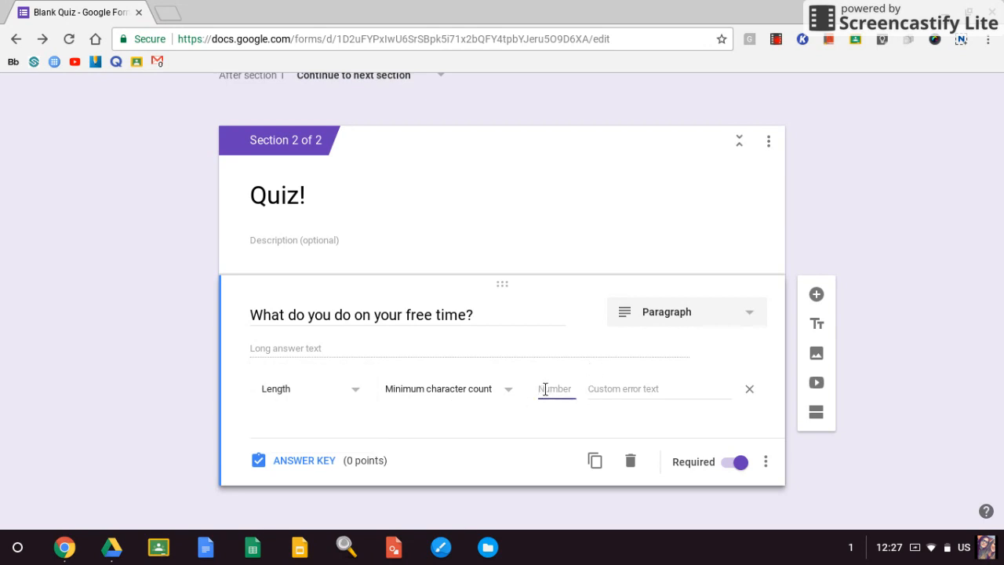
pyautogui.write('100')
# Set the length rule's custom error text to "Your response is not long enough. Please add more!".
pyautogui.click(601, 388)
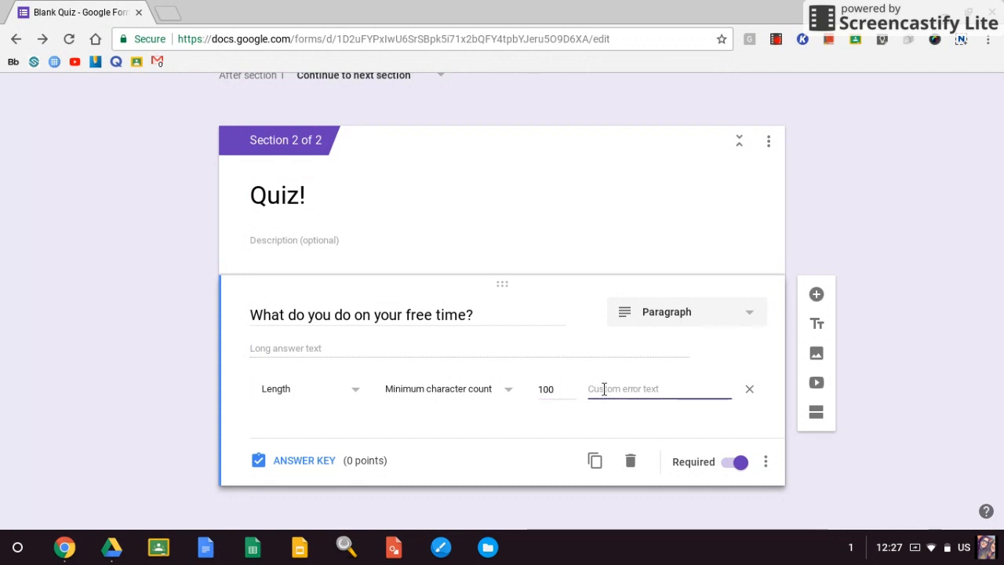
pyautogui.write('Your ')
pyautogui.write('respond')
pyautogui.write('e is not long eno')
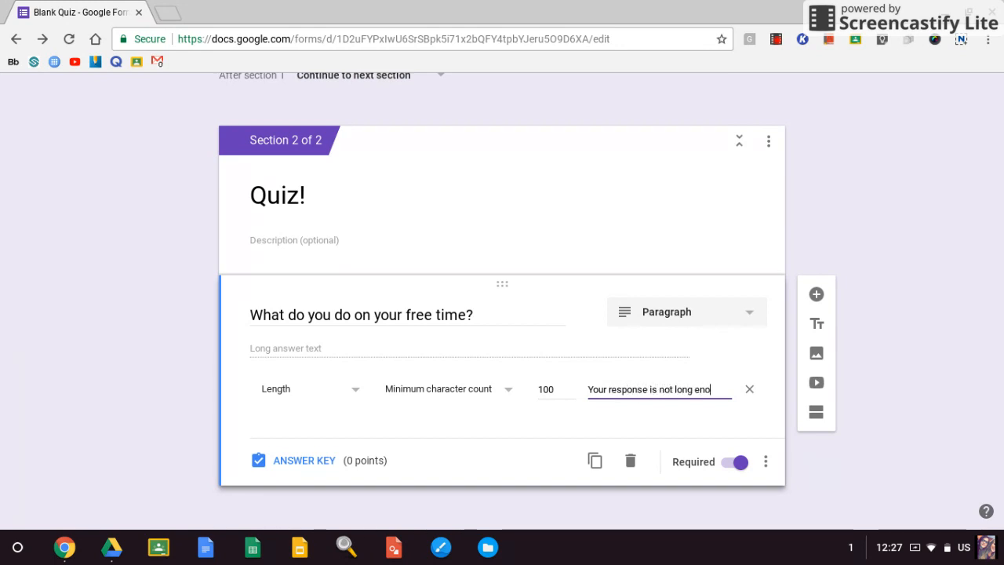
pyautogui.write('ugh. Please add')
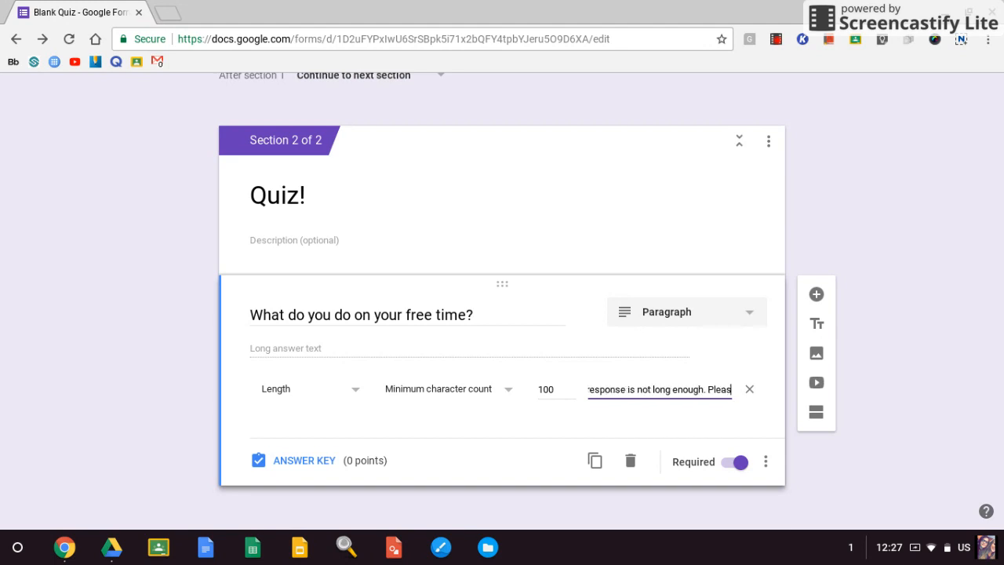
pyautogui.write('!')
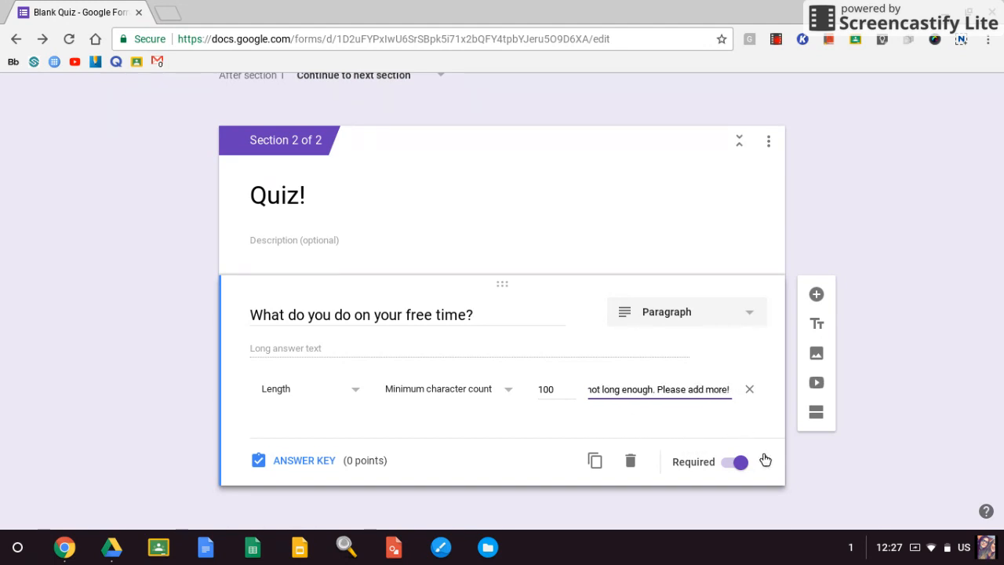
pyautogui.click(853, 448)
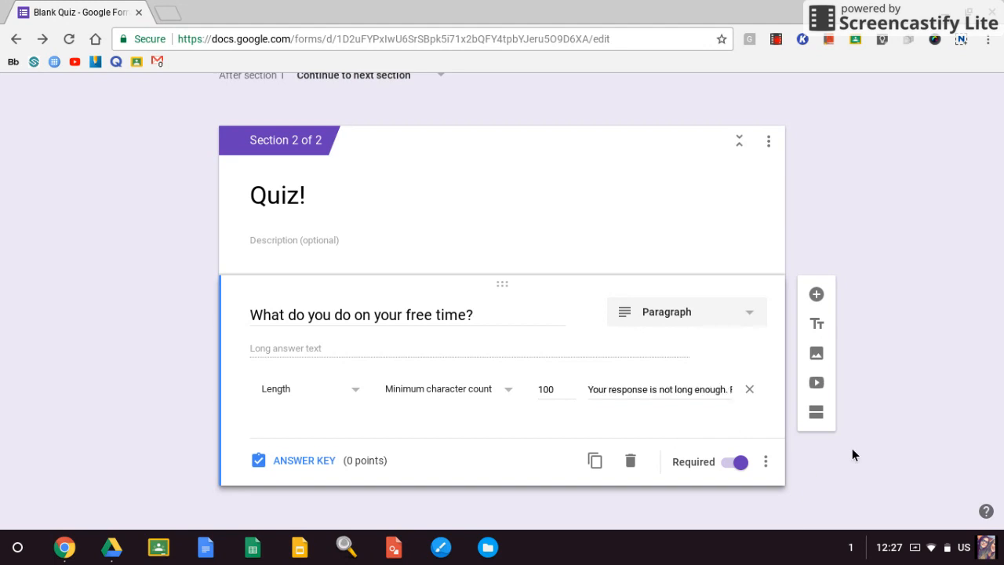
# Add a question titled "What is density?" below the free-time question in the Quiz! section.
pyautogui.click(817, 304)
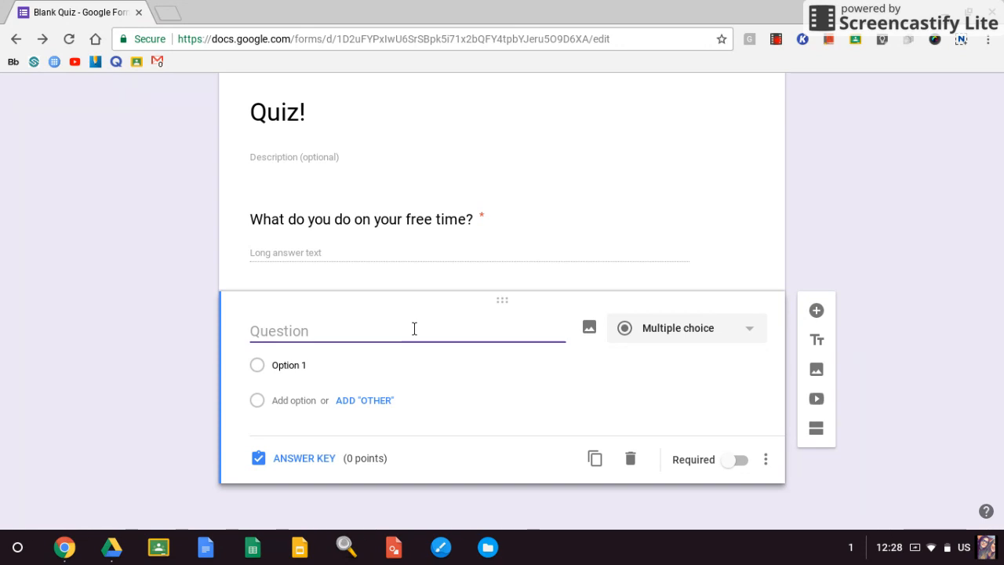
pyautogui.write('What is ')
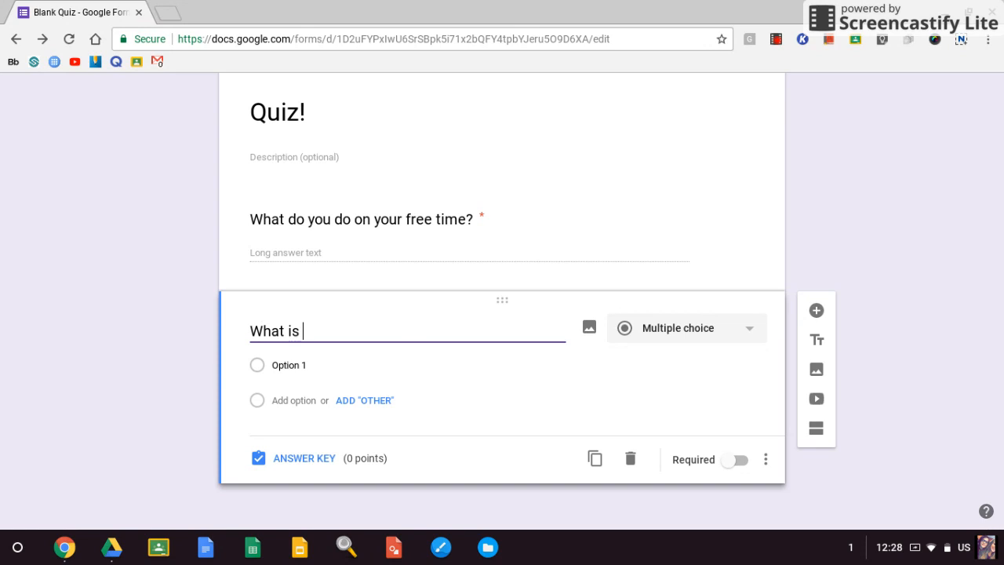
pyautogui.write('density?')
# Change the density question to the Paragraph type and make it required.
pyautogui.click(654, 336)
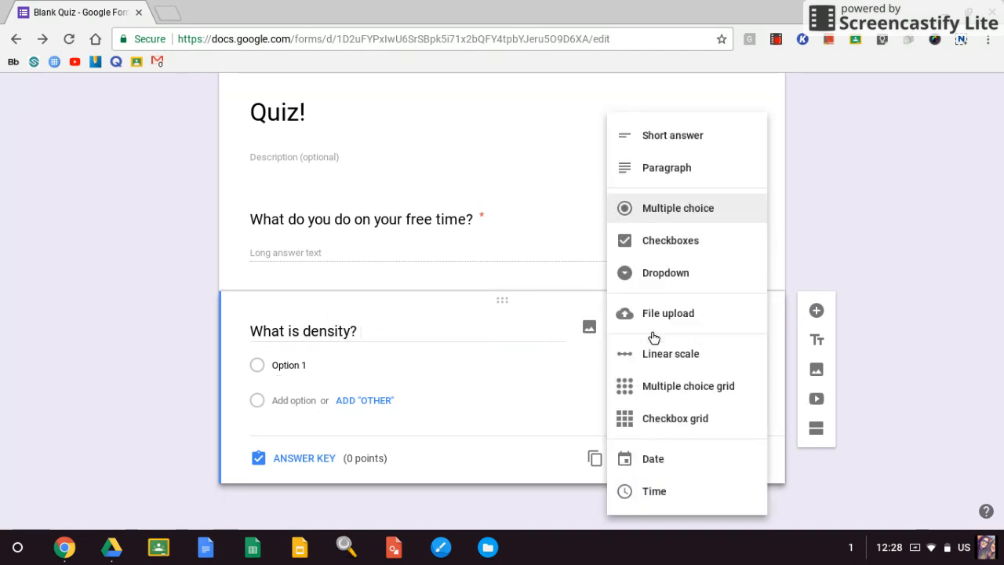
pyautogui.click(643, 135)
pyautogui.click(683, 364)
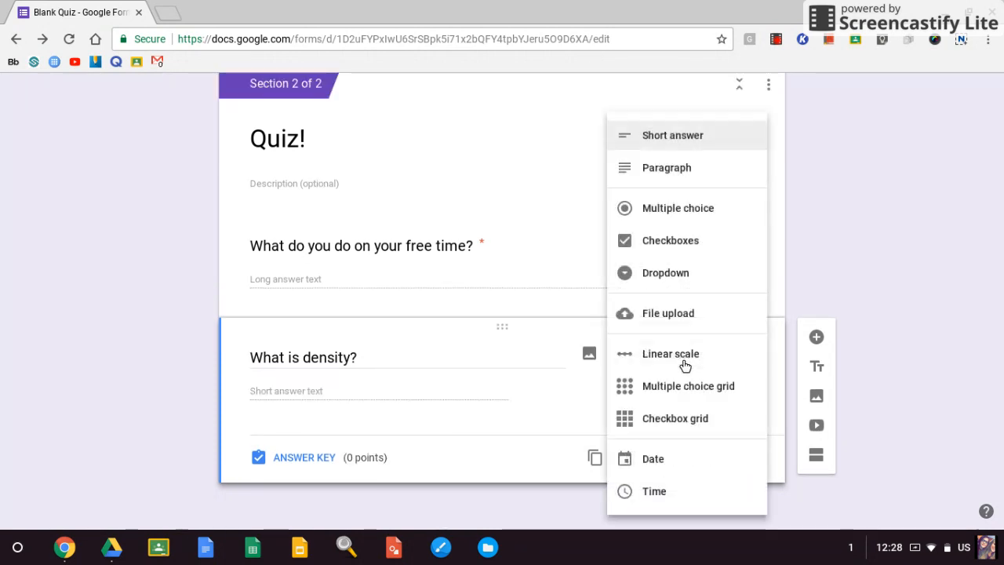
pyautogui.click(679, 171)
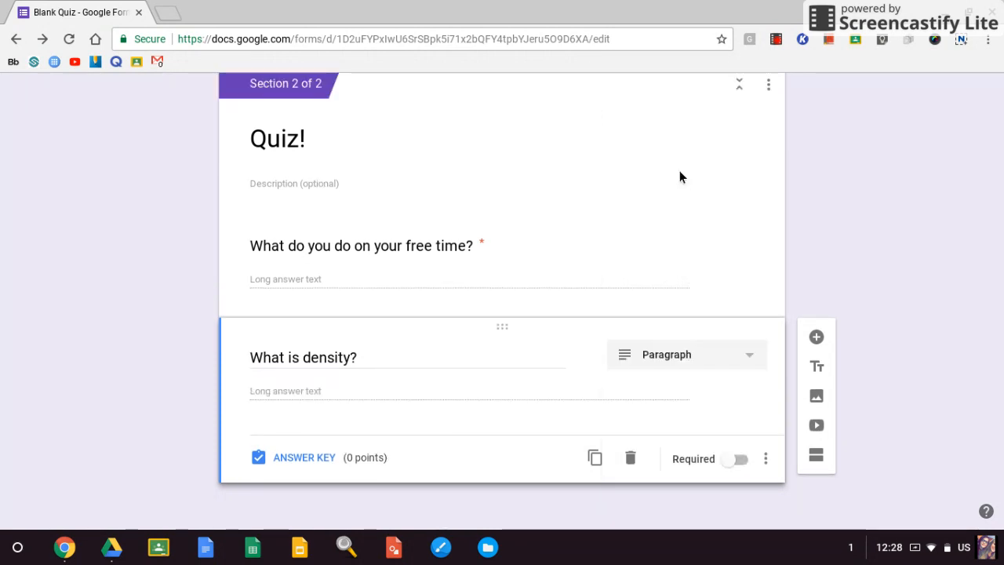
pyautogui.click(736, 460)
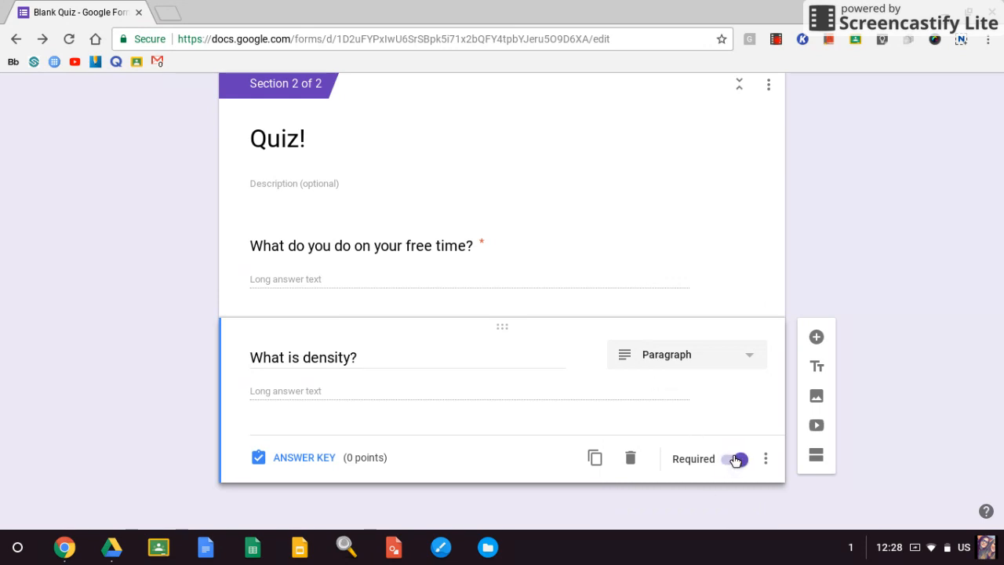
pyautogui.click(766, 458)
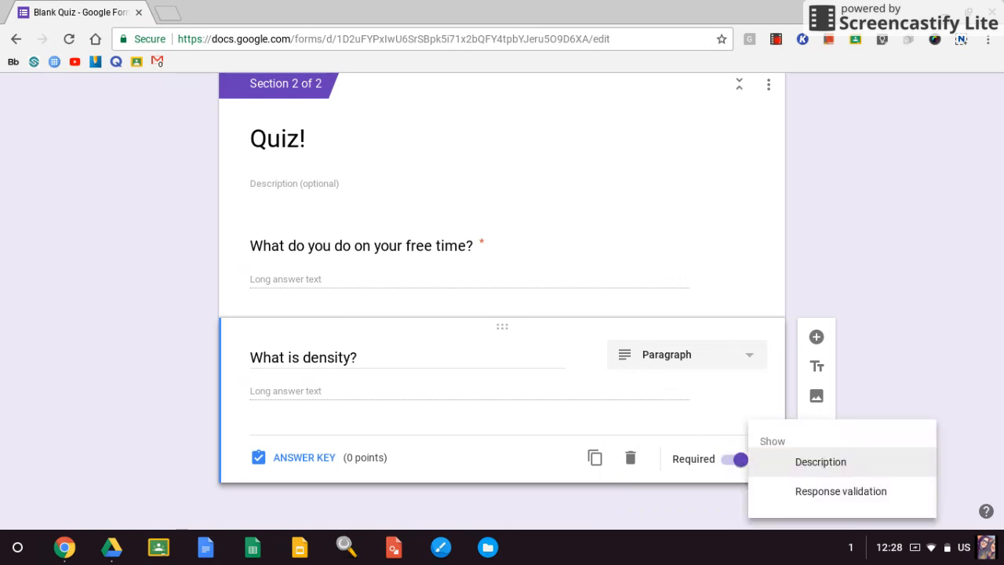
pyautogui.click(841, 492)
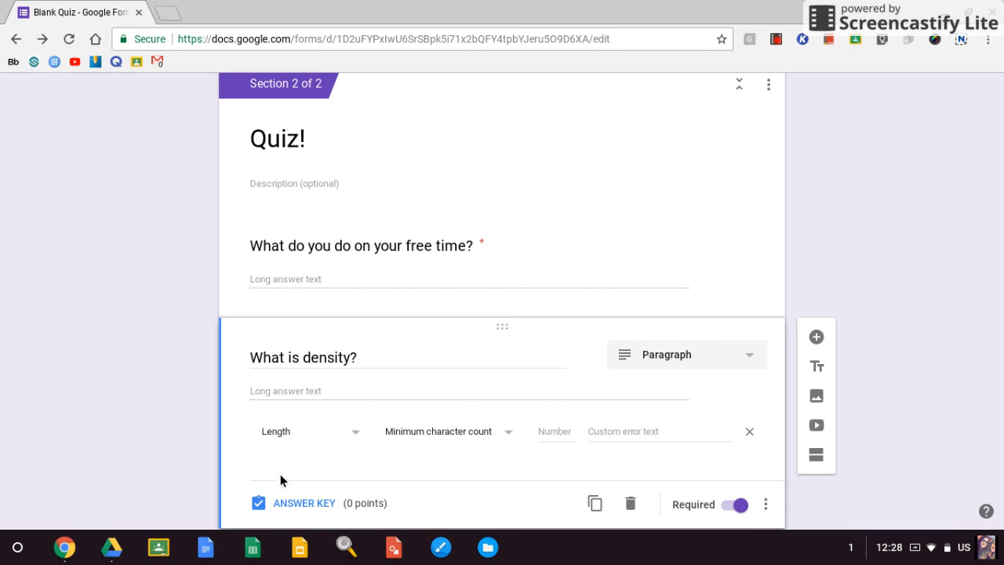
pyautogui.click(267, 440)
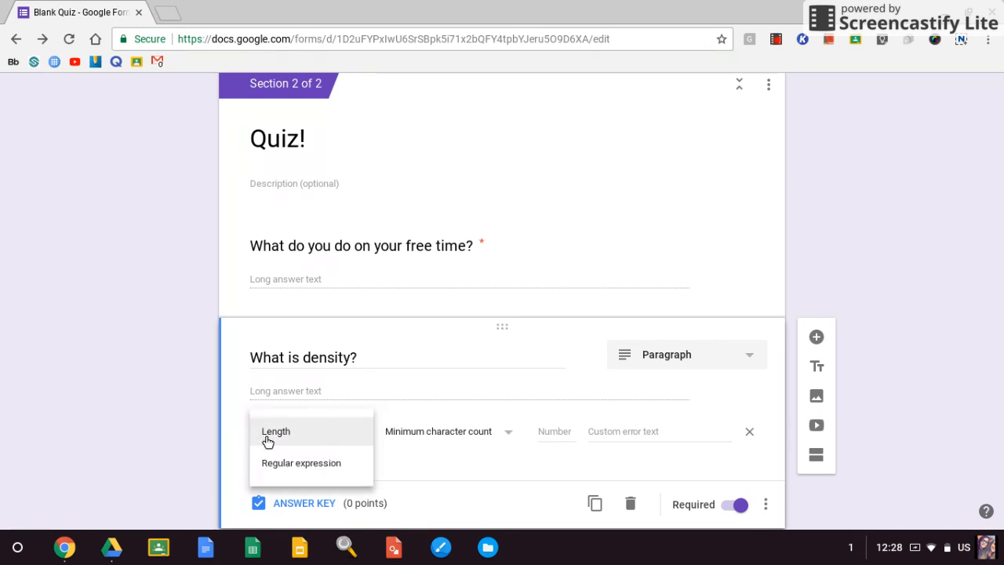
pyautogui.click(332, 441)
pyautogui.click(442, 441)
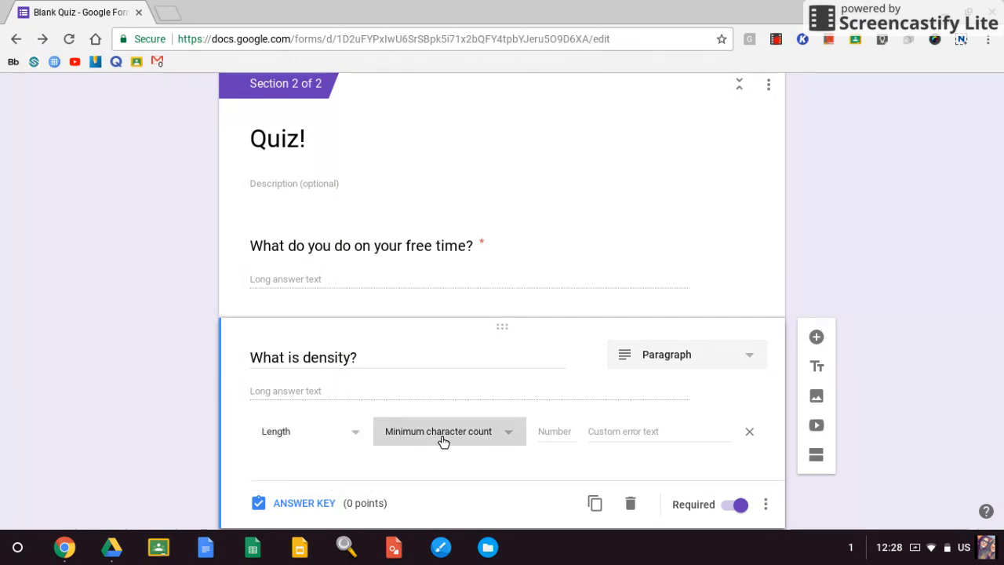
pyautogui.click(444, 441)
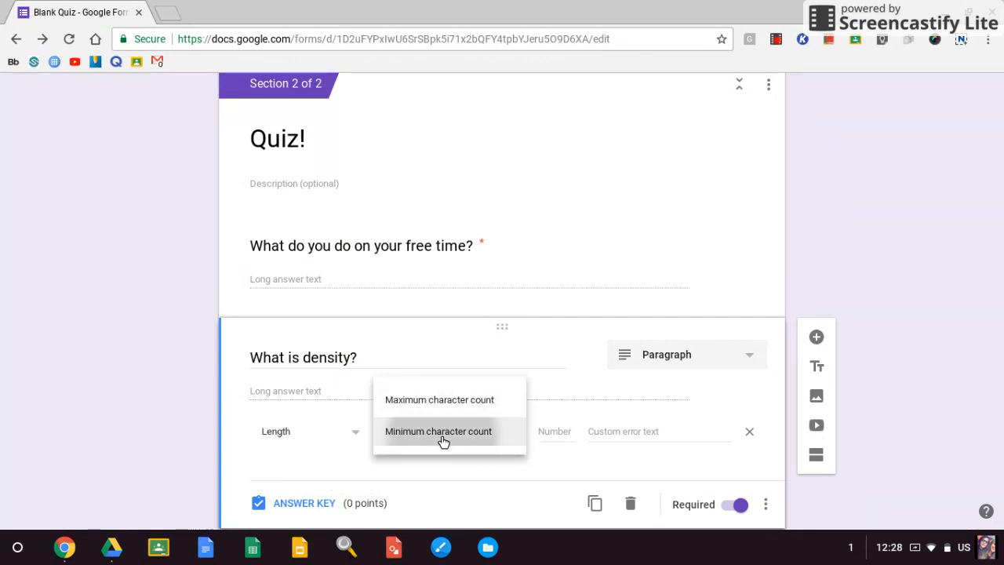
# Switch the density question to Short answer and add response validation requiring Text that Contains "Mass".
pyautogui.click(671, 353)
pyautogui.click(635, 137)
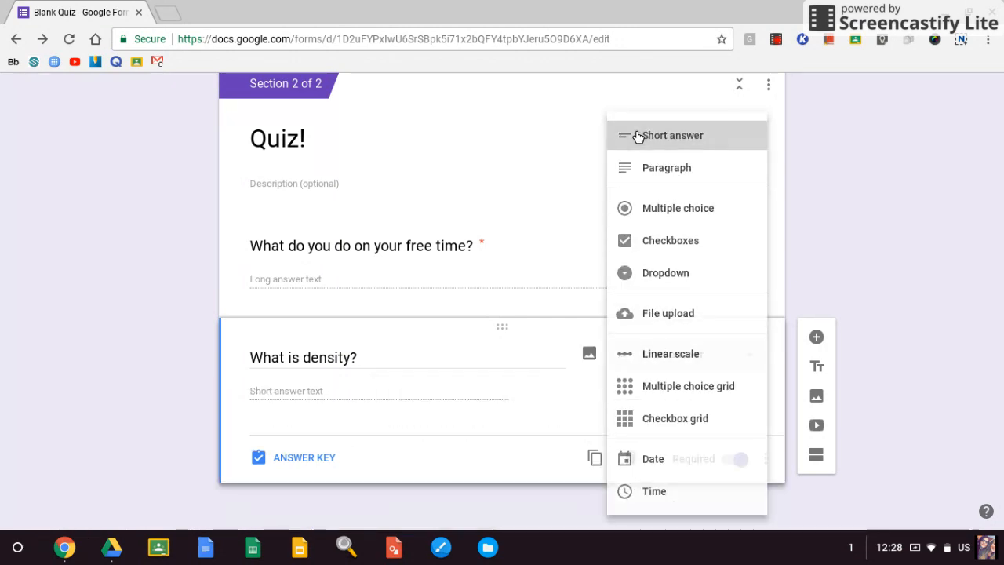
pyautogui.click(765, 465)
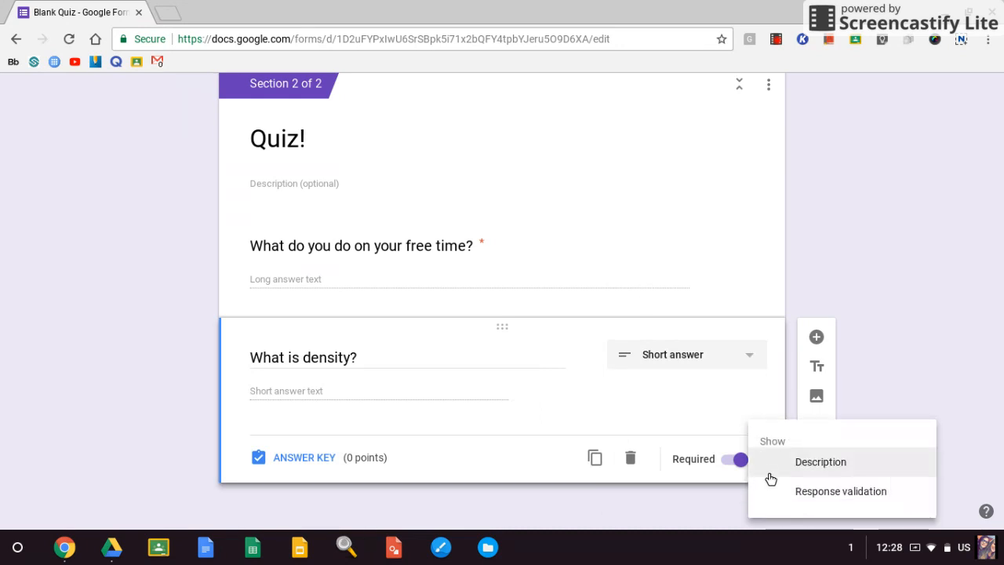
pyautogui.click(799, 495)
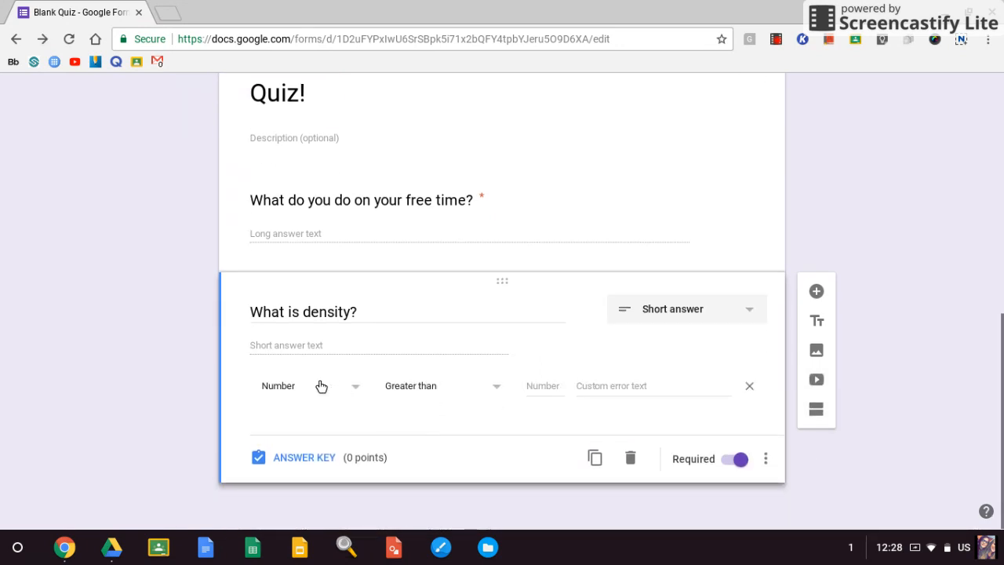
pyautogui.click(321, 385)
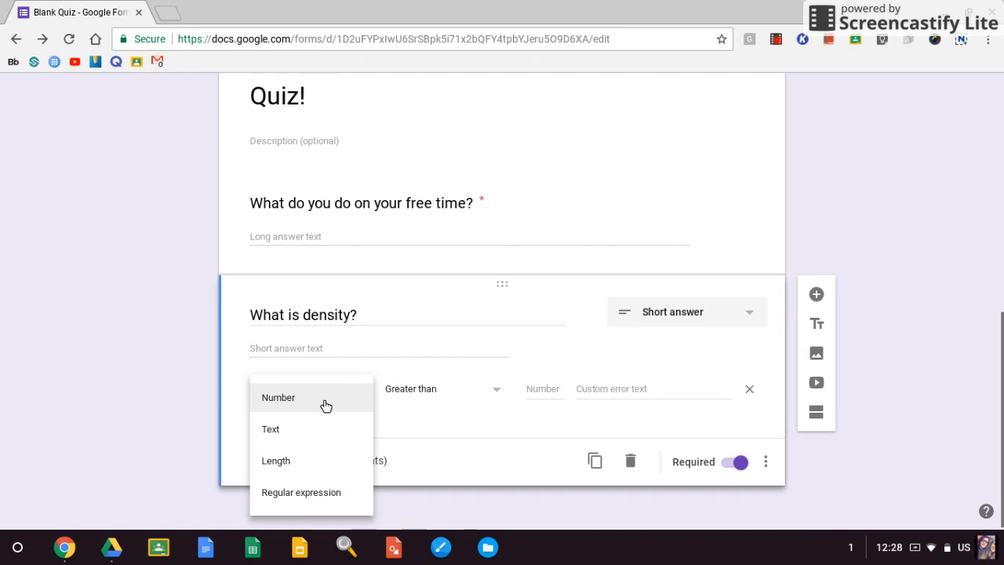
pyautogui.click(329, 428)
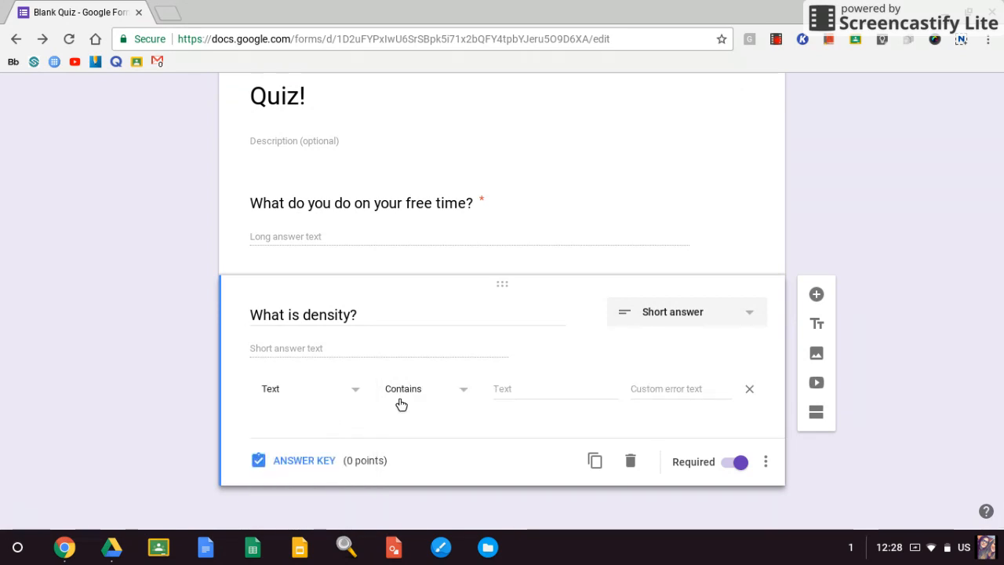
pyautogui.click(508, 389)
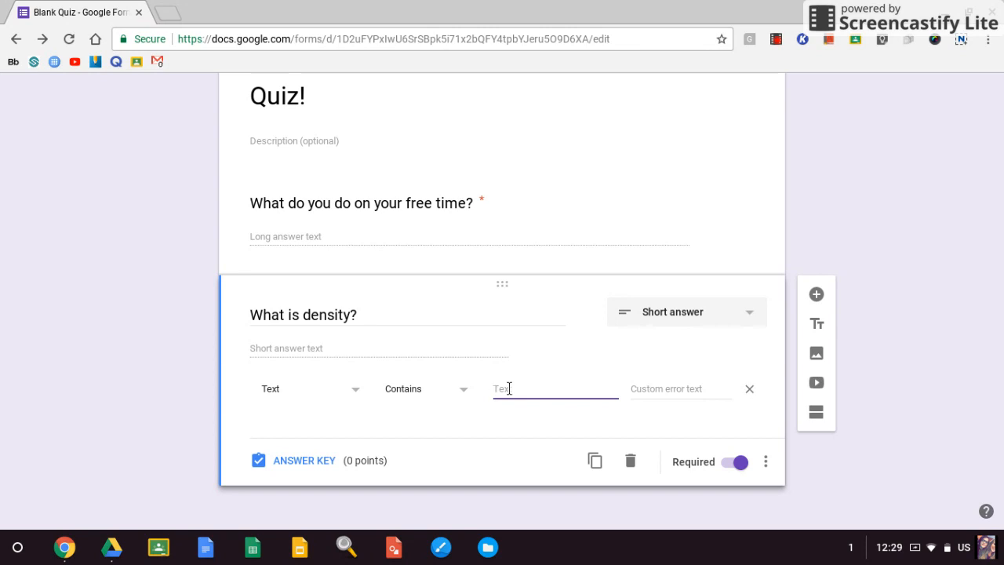
pyautogui.write('Mass')
# Set the density rule's custom error text to "You have missed a important vocabulary word. Think again!".
pyautogui.click(651, 395)
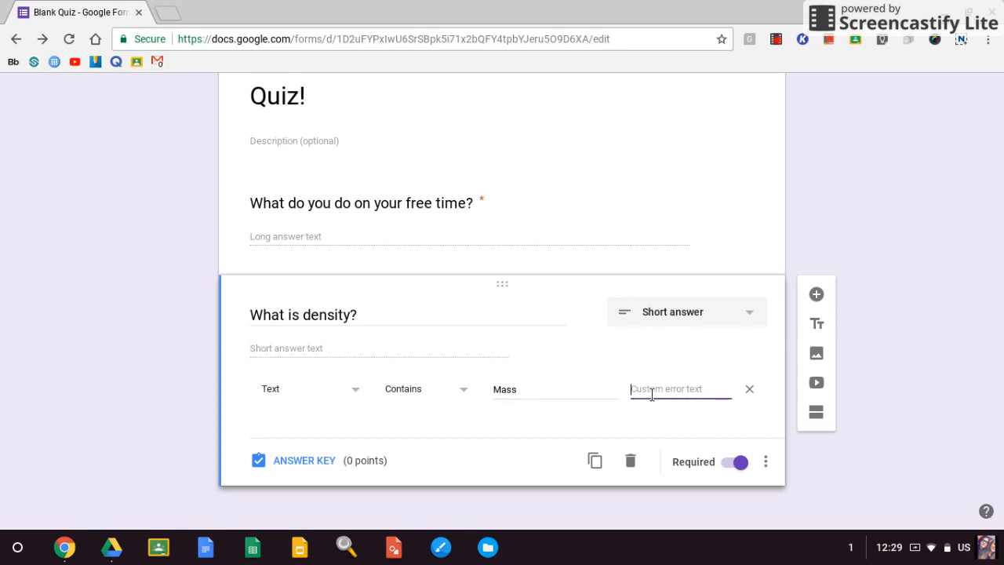
pyautogui.write('You have')
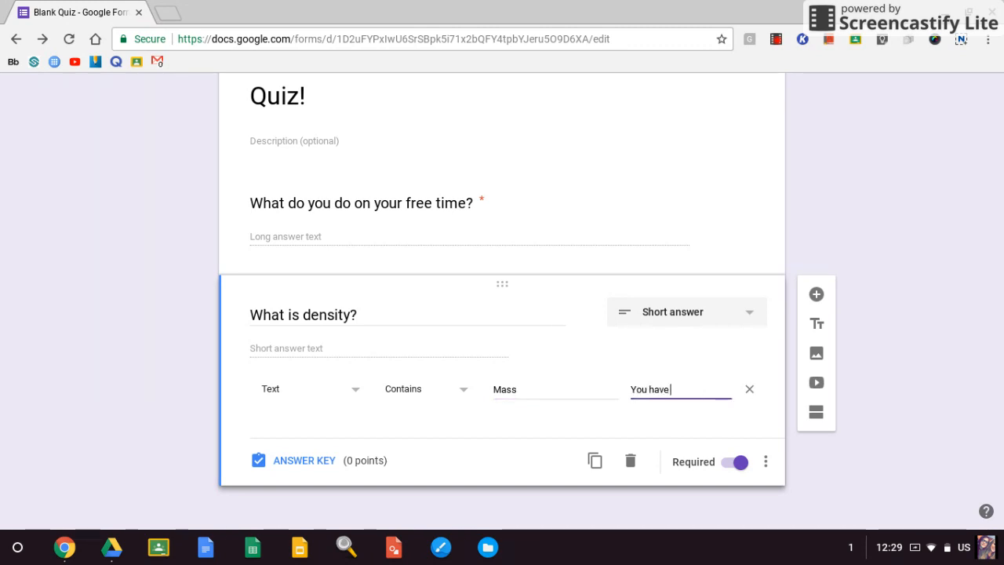
pyautogui.write(' missed a')
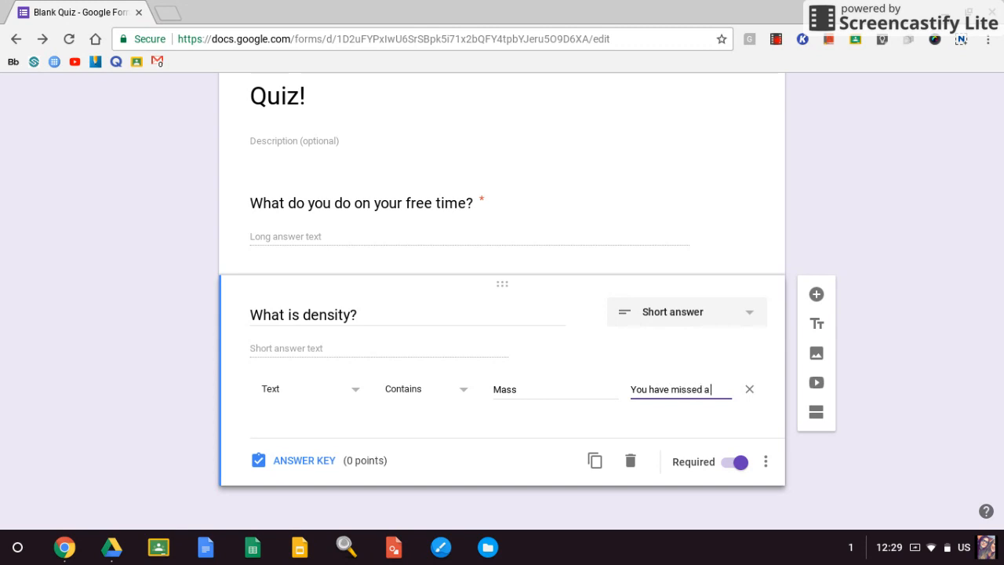
pyautogui.write(' important')
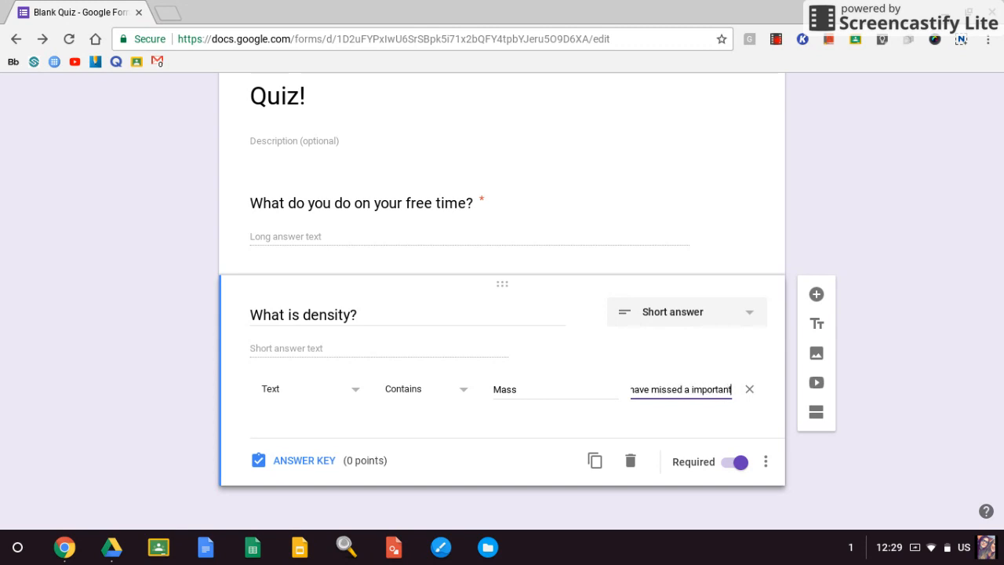
pyautogui.write(' vocabulary')
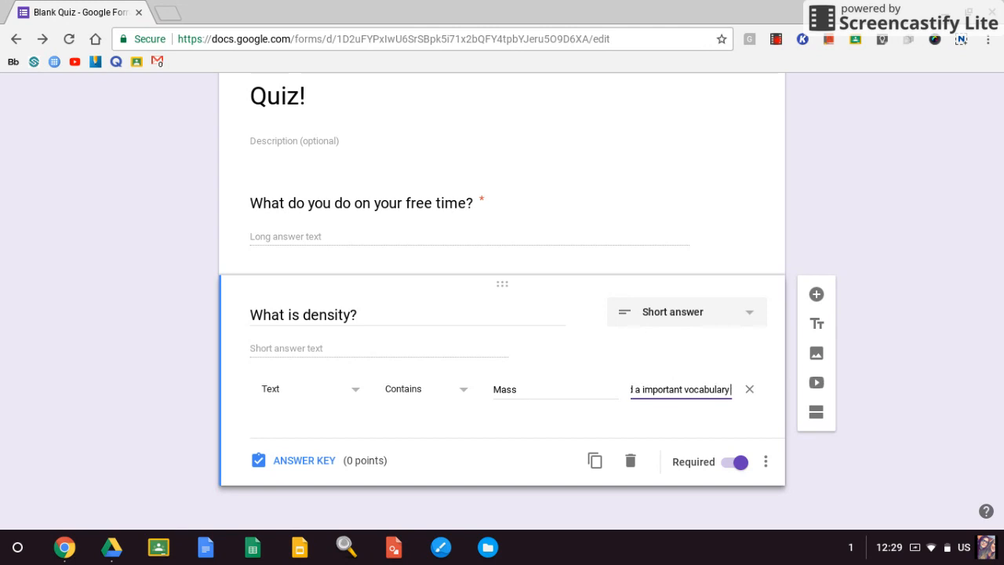
pyautogui.write(' word. Th')
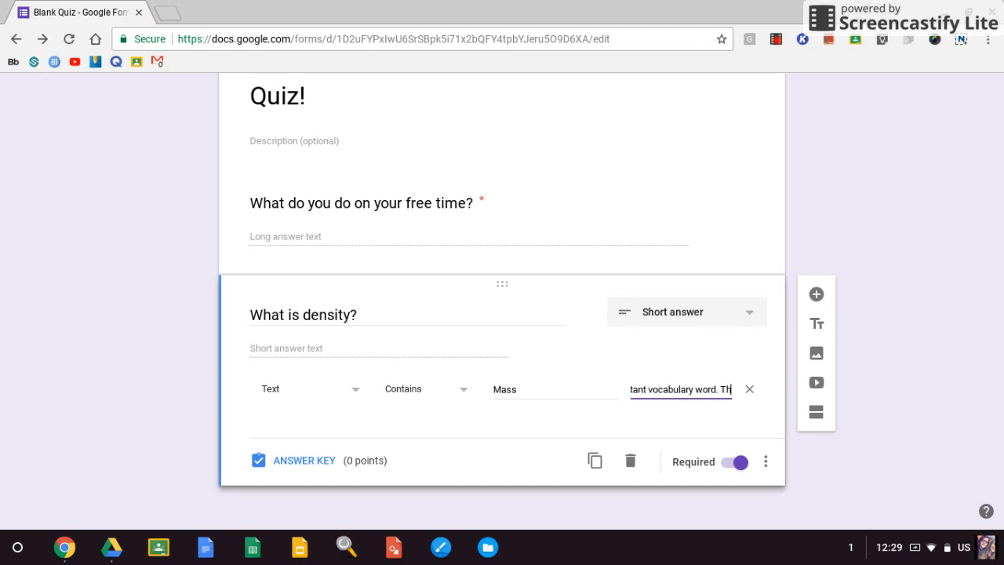
pyautogui.write('ink again')
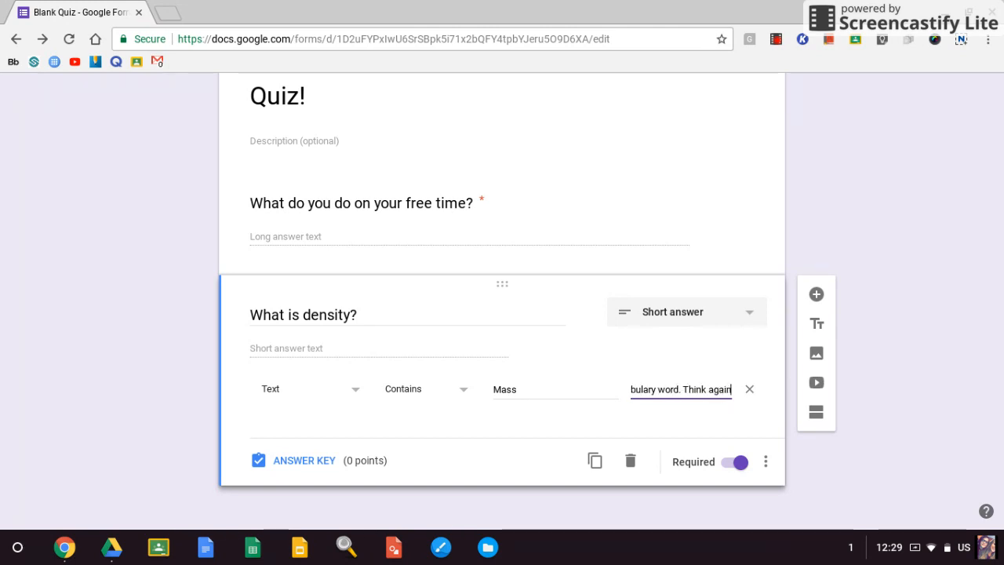
pyautogui.write('!')
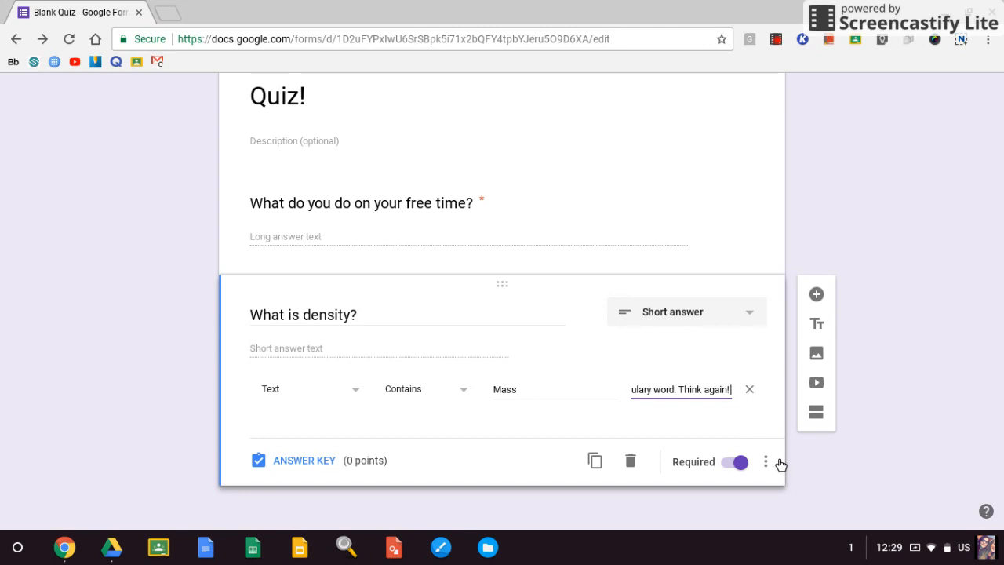
pyautogui.click(823, 470)
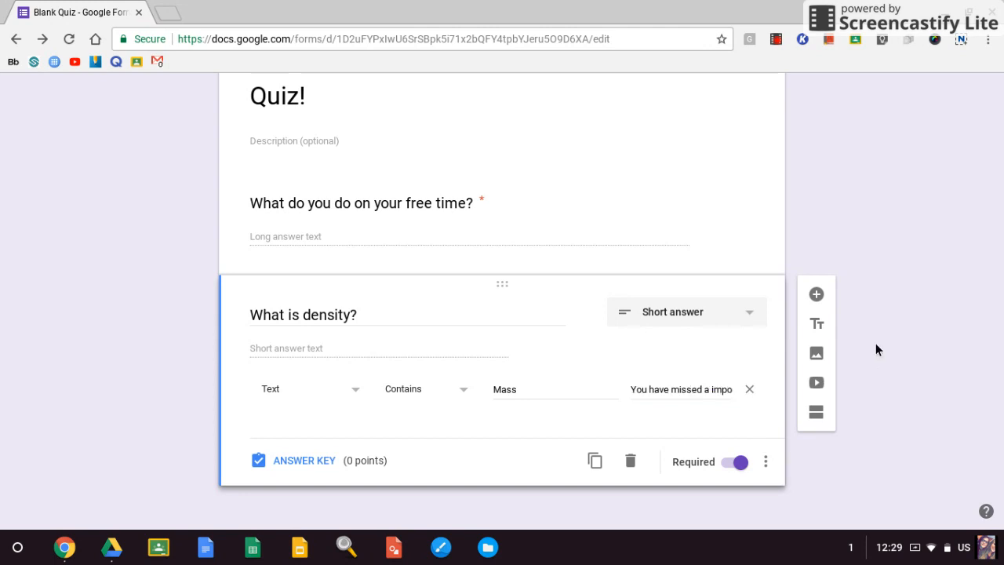
# Add a question titled "What is the color of my shirt?" below the density question.
pyautogui.click(814, 298)
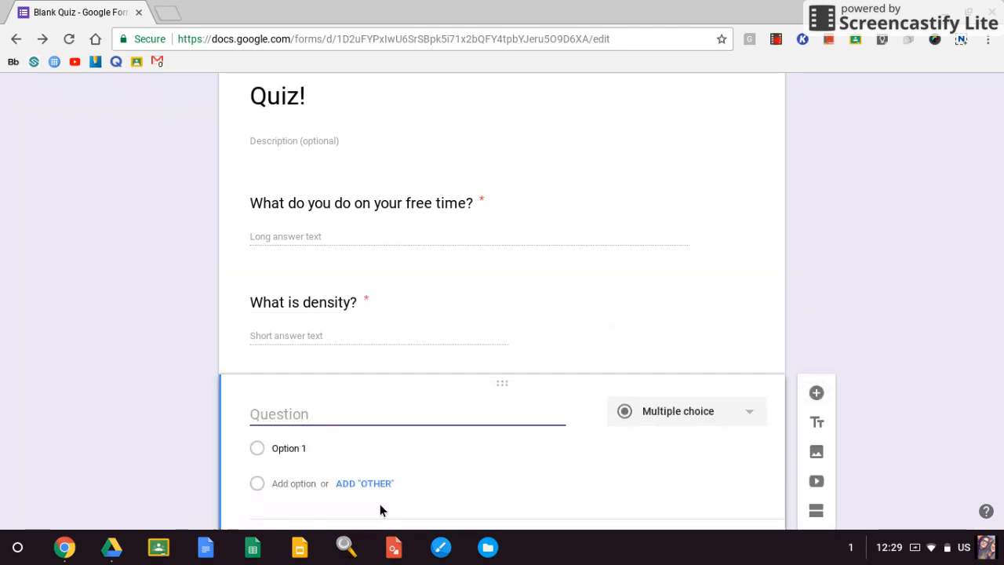
pyautogui.write('What is the color ')
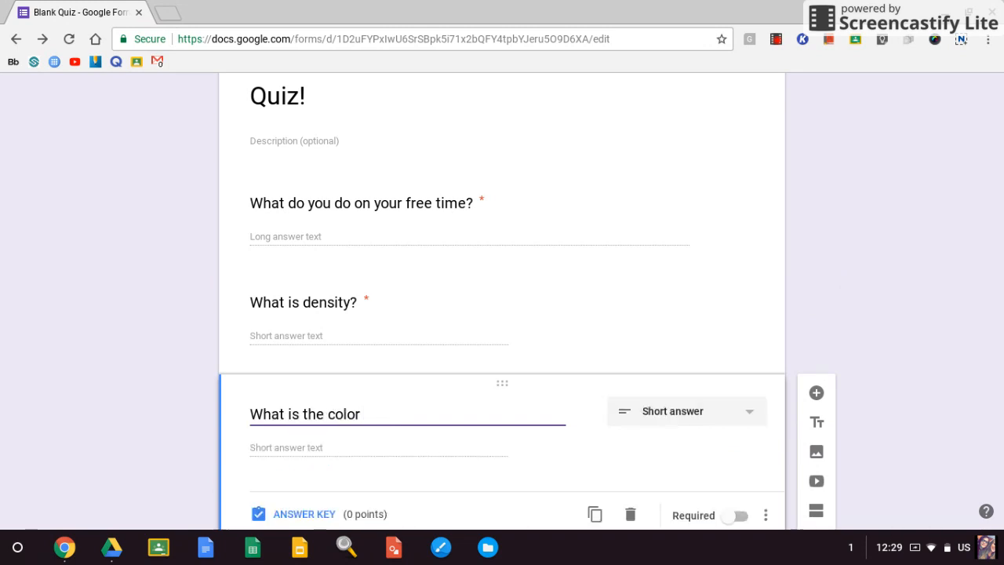
pyautogui.write('og')
pyautogui.press('BackSpace')
pyautogui.write('f my shirt/')
pyautogui.press('BackSpace')
pyautogui.write('?')
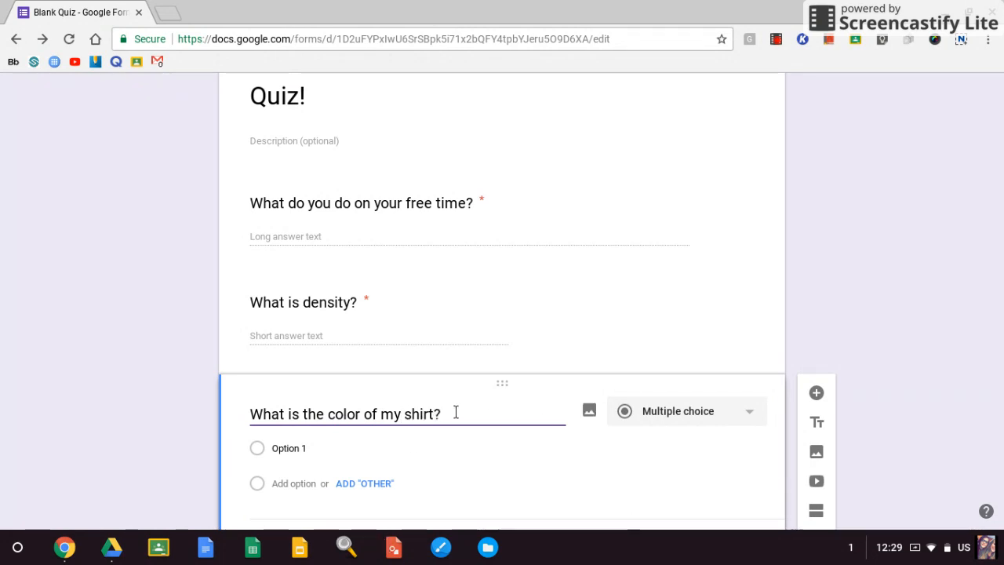
# Give the shirt color question the multiple-choice options Red, Green, Blue and Grey.
pyautogui.click(408, 452)
pyautogui.write('Red')
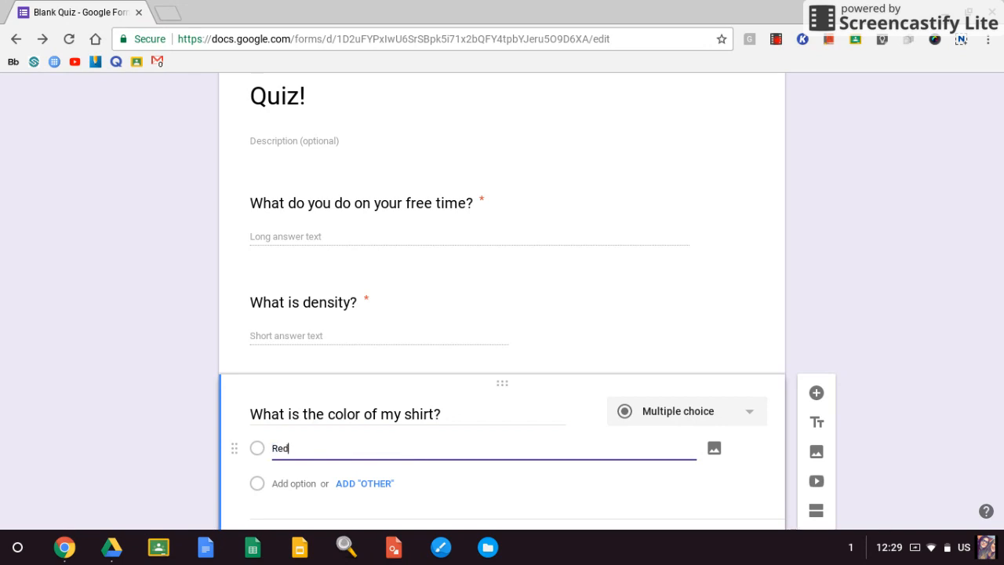
pyautogui.press('Return')
pyautogui.write('Green')
pyautogui.press('Return')
pyautogui.write('Blue')
pyautogui.press('Return')
pyautogui.write('Grey')
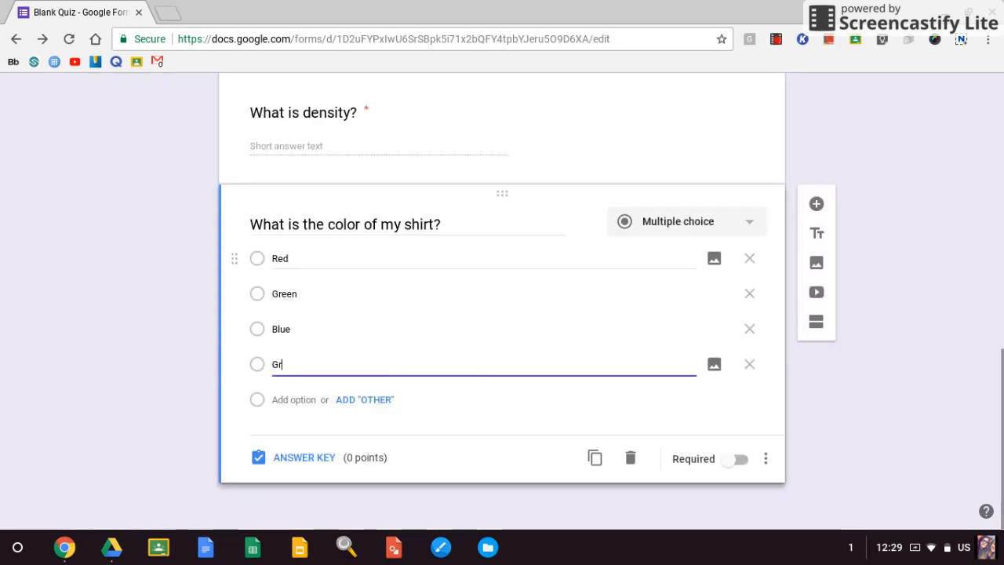
pyautogui.click(792, 432)
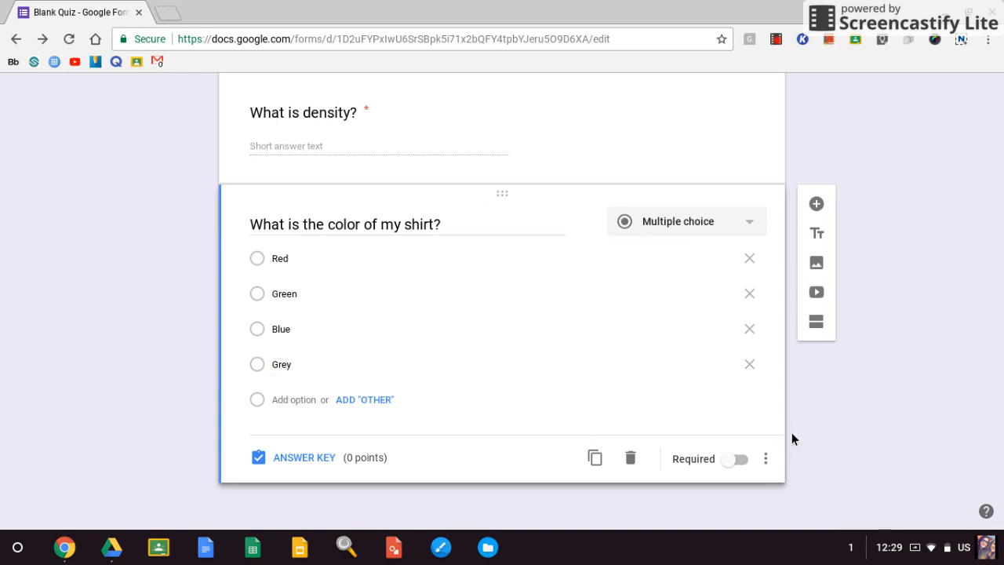
# Open a preview of the Blank Quiz form as respondents see it.
pyautogui.scroll(10, 792, 433)
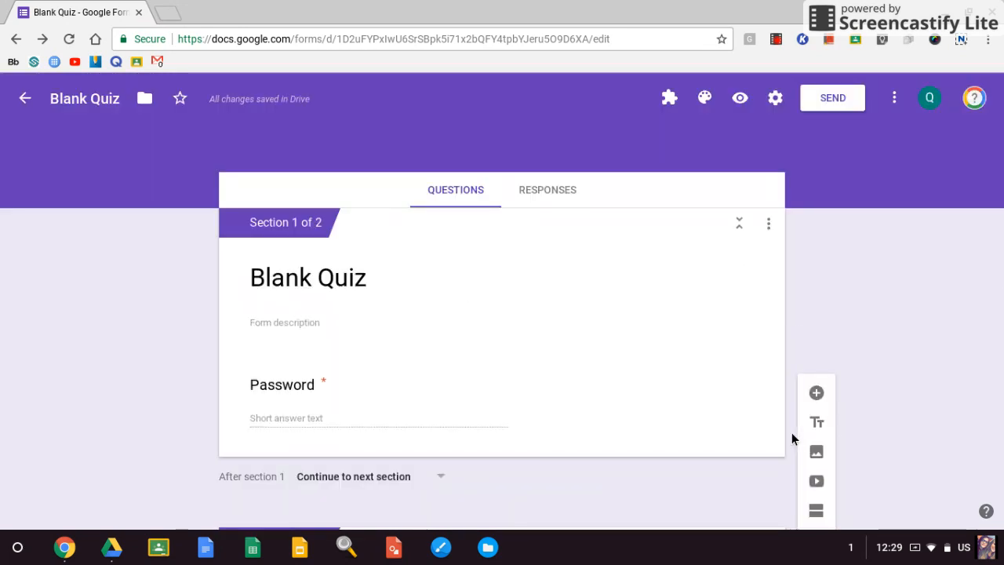
pyautogui.click(740, 99)
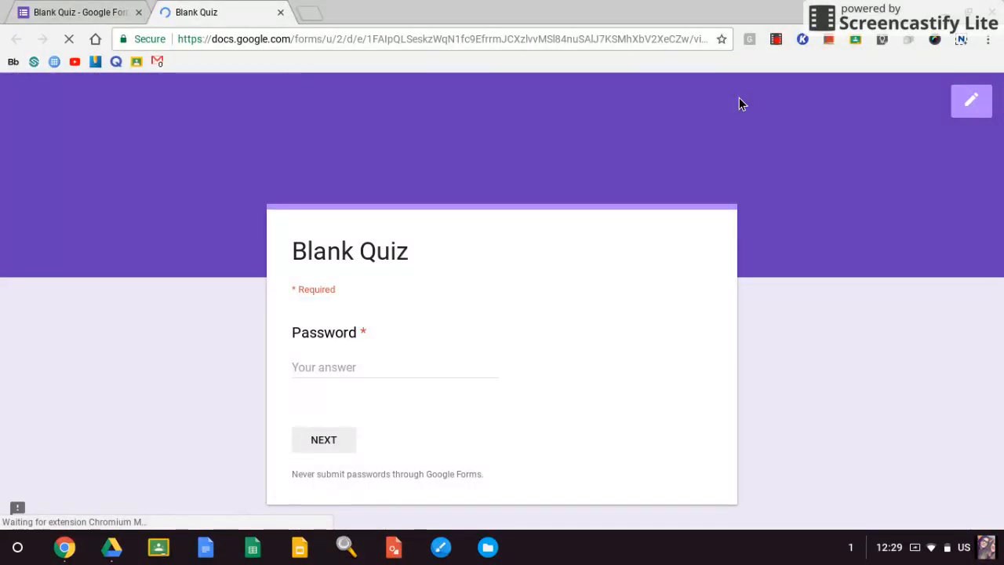
# Enter the quiz password in the Password question and continue to the Quiz! section.
pyautogui.click(375, 370)
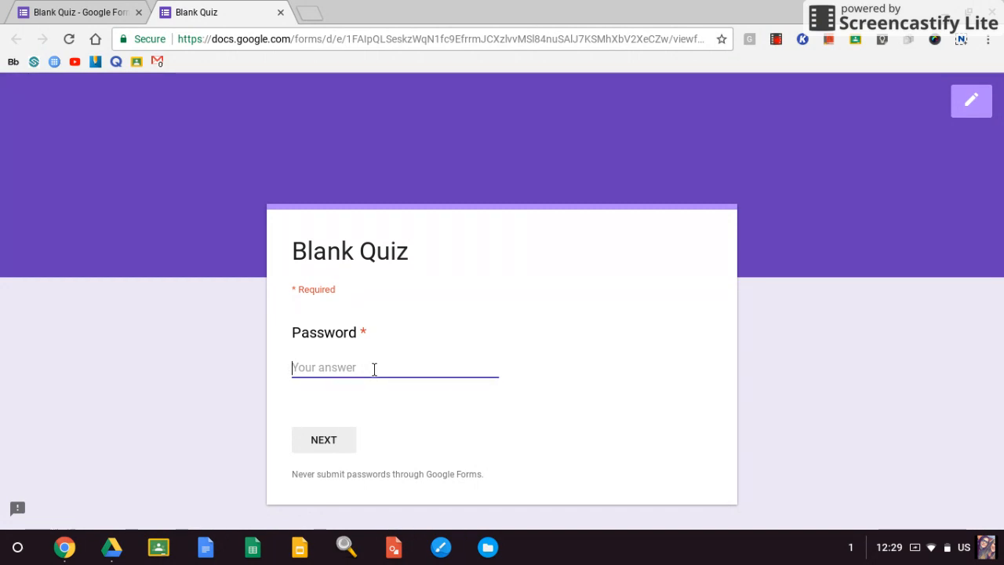
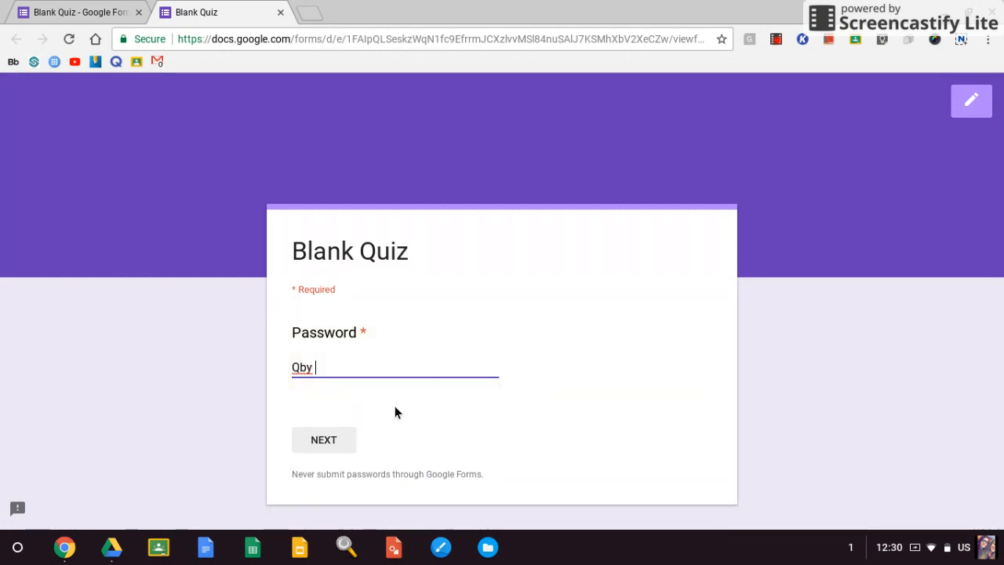
pyautogui.click(349, 445)
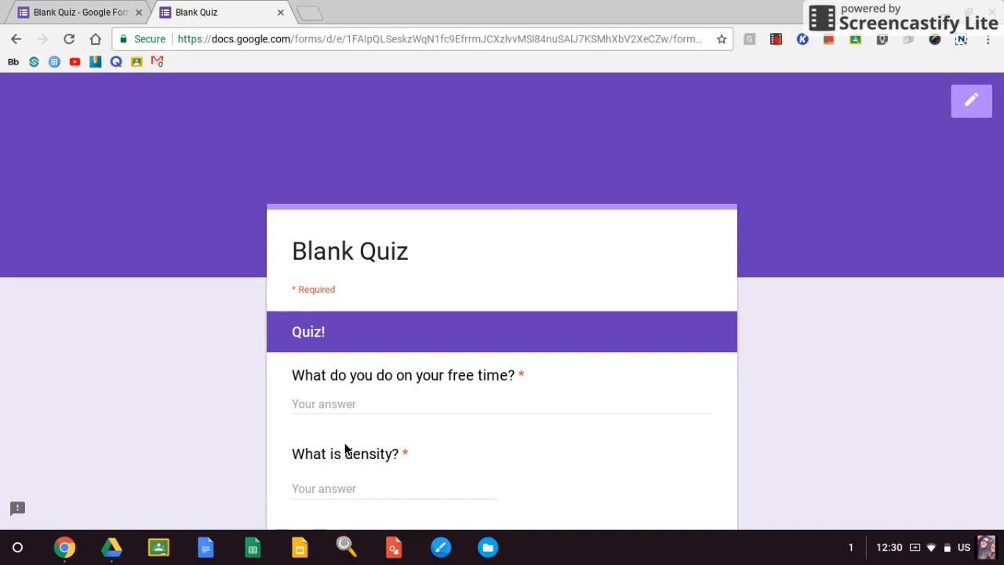
# Fill the "What do you do on your free time?" answer with a long string of repeated letter i.
pyautogui.scroll(-3, 558, 364)
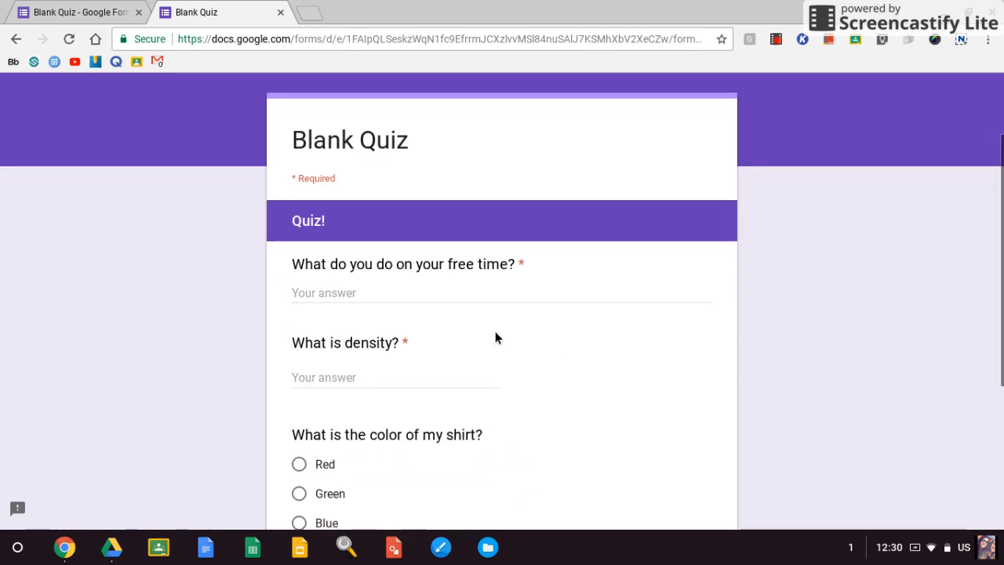
pyautogui.click(434, 296)
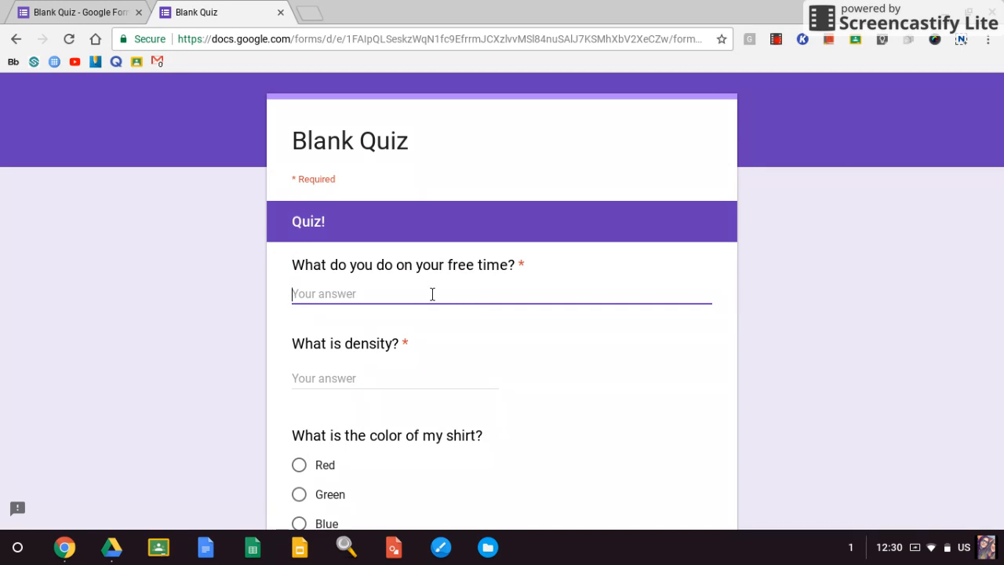
pyautogui.write('iiiiiiiiiiiiiiii')
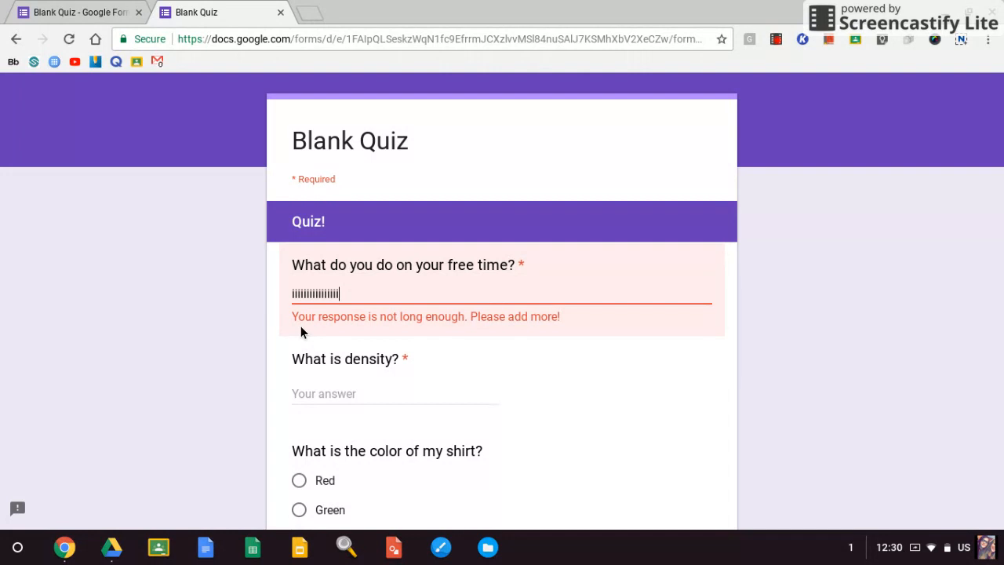
pyautogui.write('iiiiiiiiiiiiiiiiiiiiiiiiiiiiiiiiiiiiiiiiiiiiiiiiiiiiiiiiiiiiiiiiiiiiiiiiiiiiiiiiiiiiiiiiiiiiiii')
# Answer the "What is density?" question with "Volume and Mass", capitalizing Mass.
pyautogui.click(325, 379)
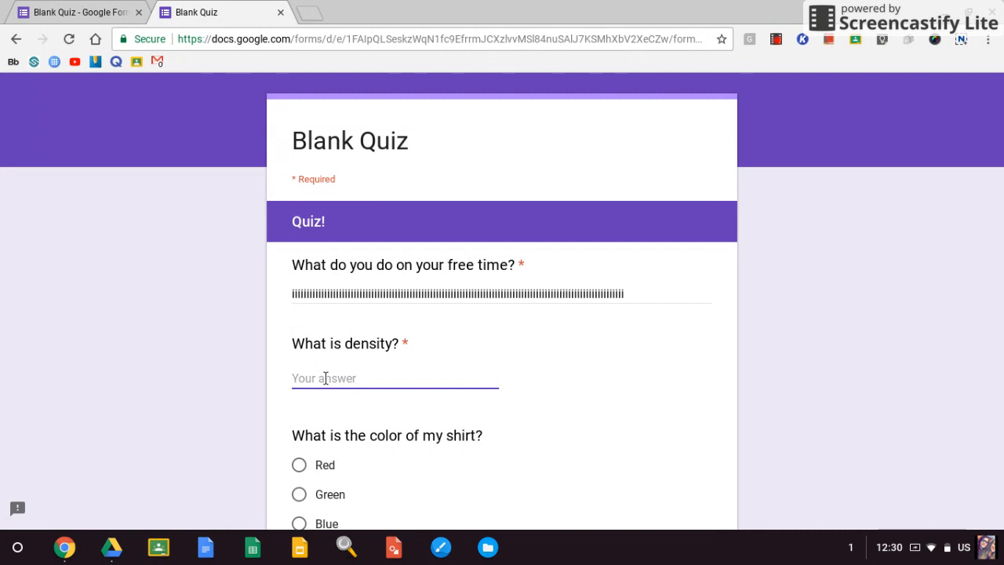
pyautogui.write('Volume')
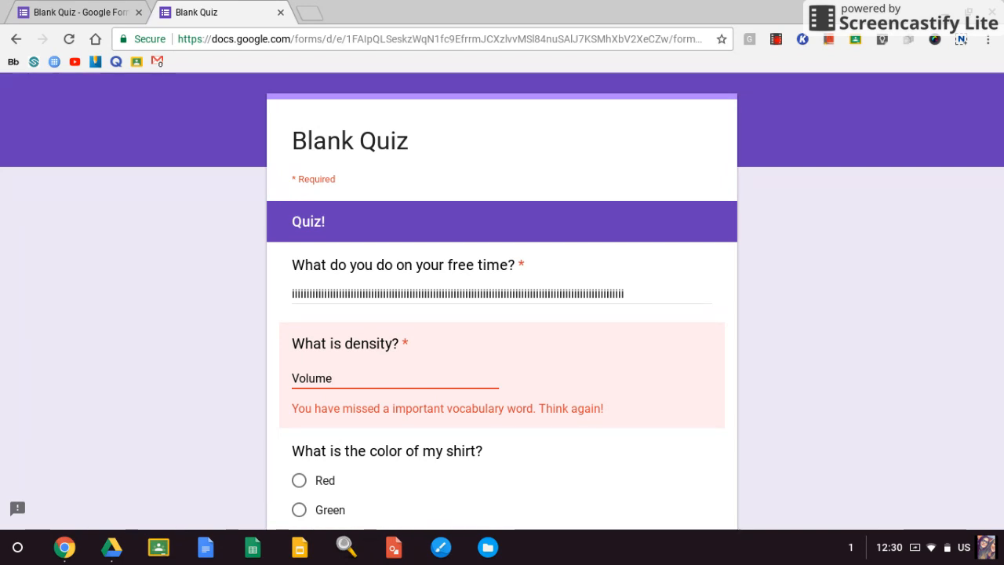
pyautogui.scroll(-1, 502, 301)
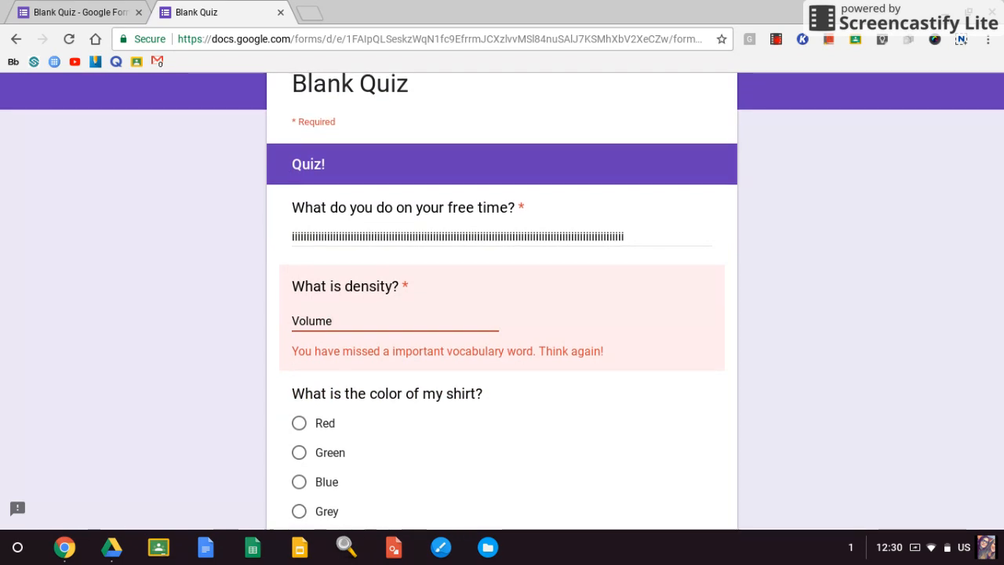
pyautogui.write('and ')
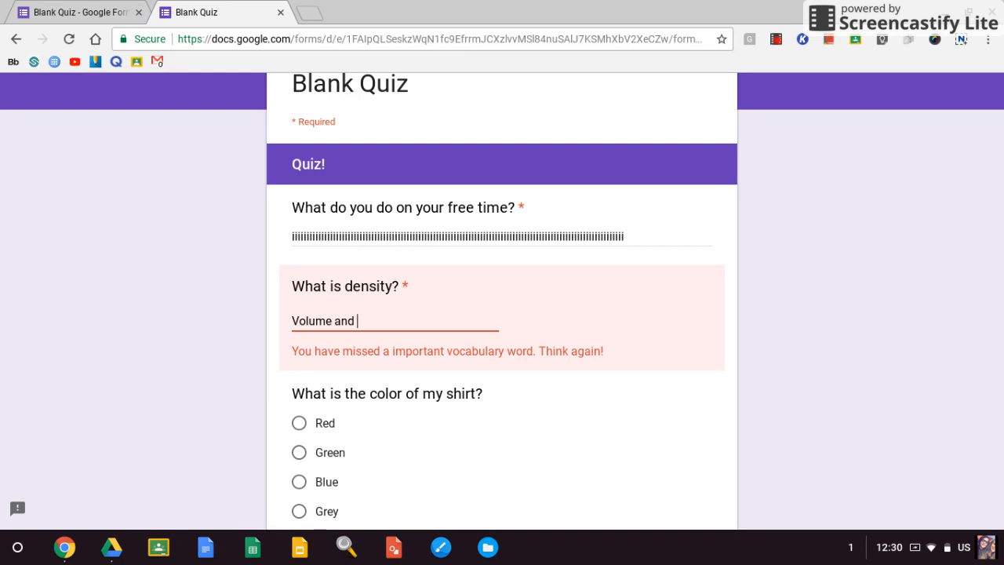
pyautogui.write('mass')
pyautogui.press('Left')
pyautogui.press('Left')
pyautogui.press('Left')
pyautogui.press('Left')
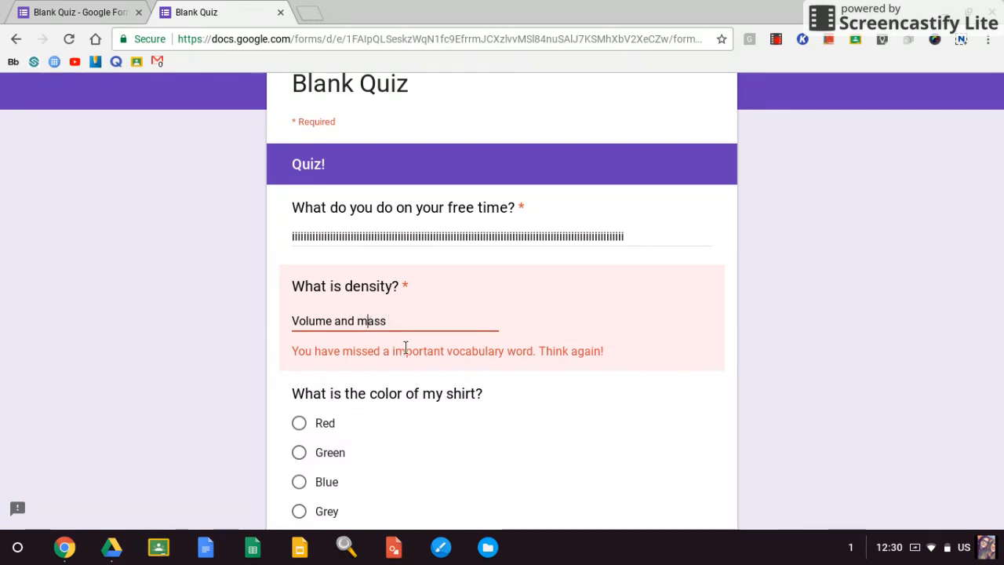
pyautogui.press('BackSpace')
pyautogui.write('M')
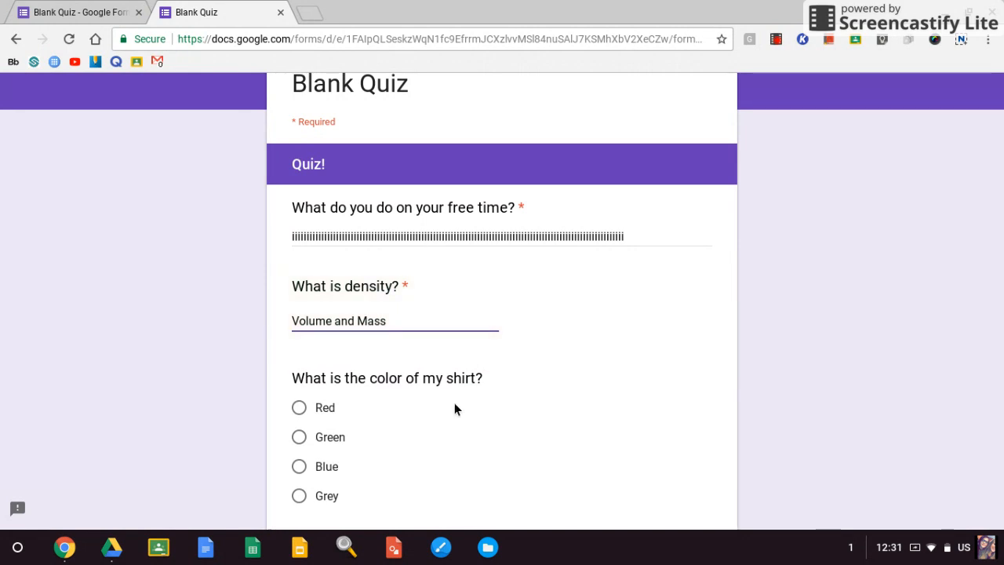
# Test the density question with only "Mass" as its answer, and restore the answer to "Volume and Mass".
pyautogui.scroll(-2, 453, 404)
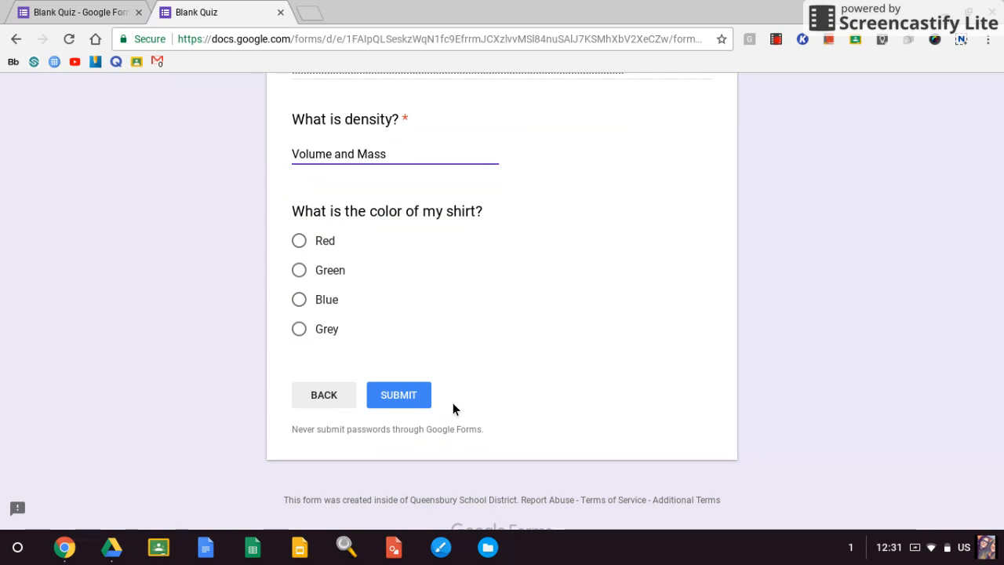
pyautogui.press('BackSpace')
pyautogui.press('BackSpace')
pyautogui.press('BackSpace')
pyautogui.press('BackSpace')
pyautogui.press('BackSpace')
pyautogui.press('BackSpace')
pyautogui.press('BackSpace')
pyautogui.press('BackSpace')
pyautogui.press('BackSpace')
pyautogui.press('BackSpace')
pyautogui.press('BackSpace')
pyautogui.press('BackSpace')
pyautogui.write('M')
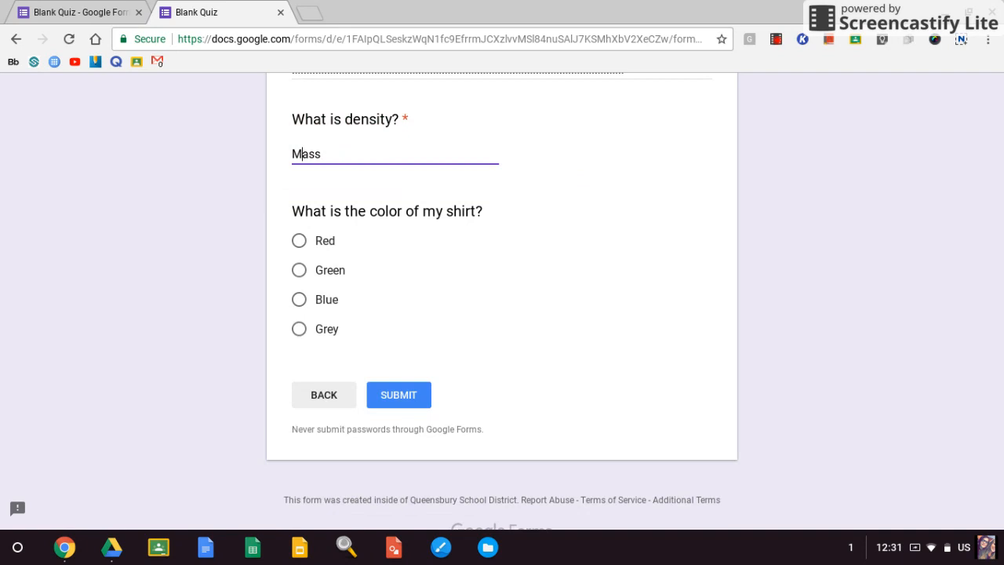
pyautogui.write('Volume and')
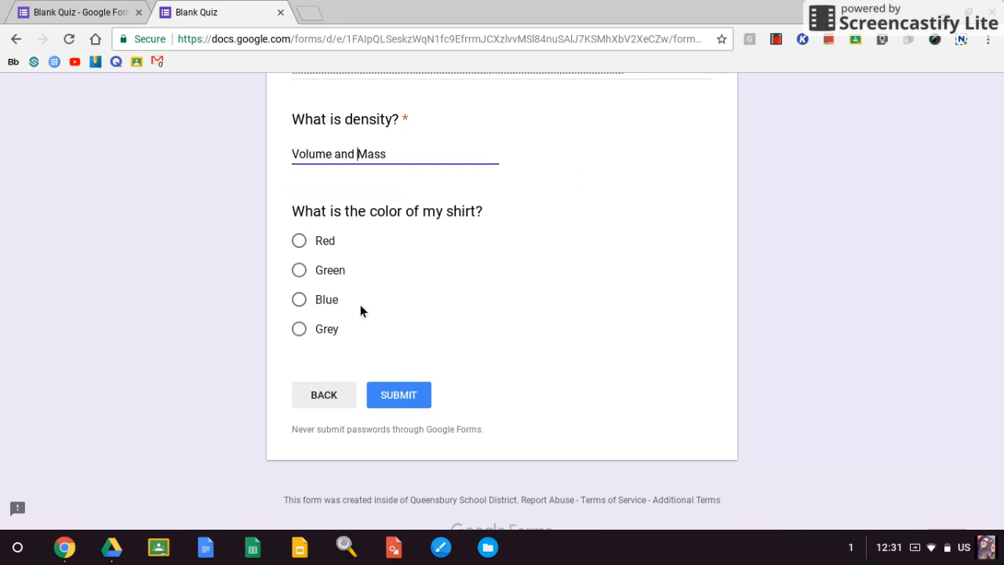
# Choose Grey for the shirt color question and submit the quiz response.
pyautogui.click(331, 329)
pyautogui.click(380, 393)
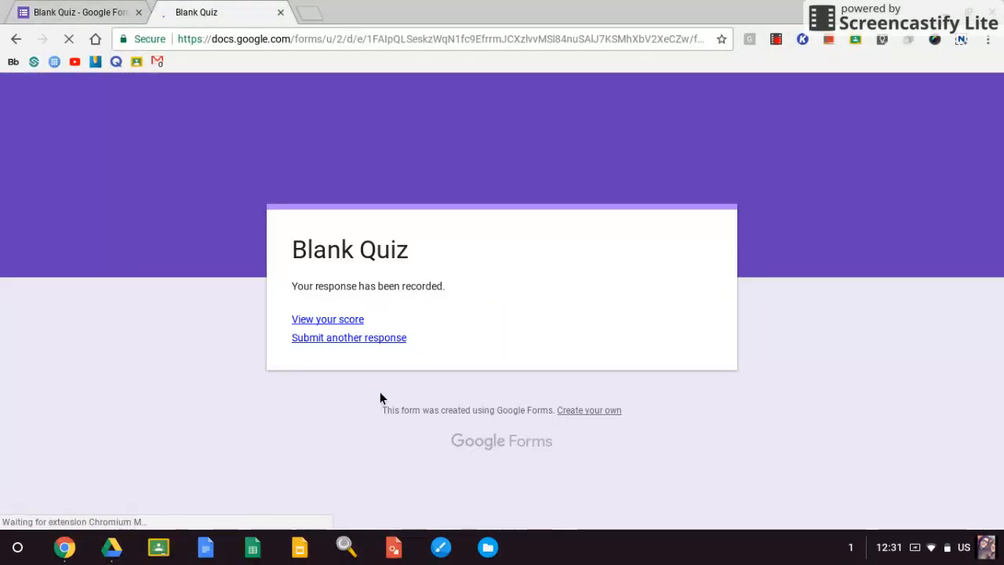
# View the score for the submitted response and look through its answers.
pyautogui.click(345, 321)
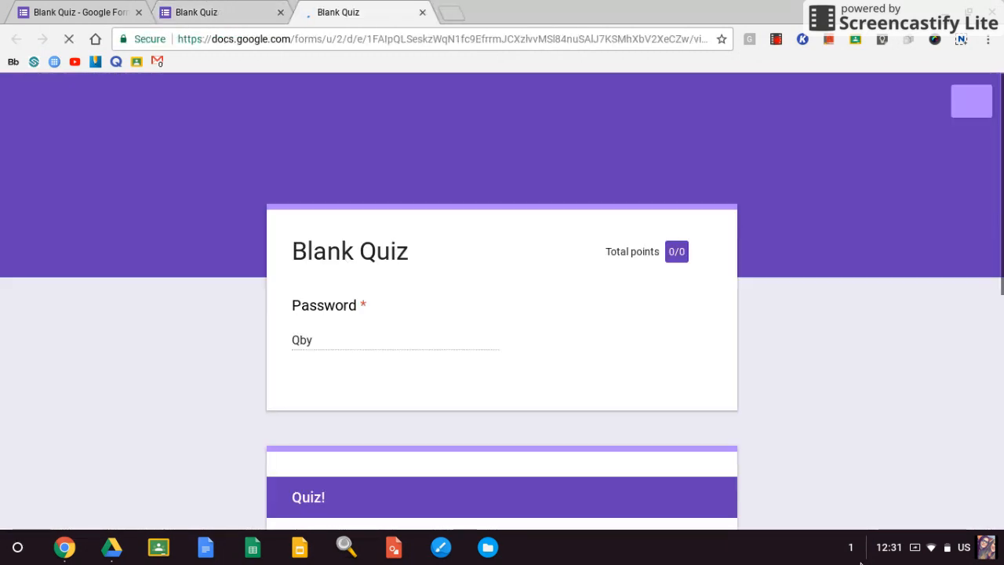
pyautogui.scroll(-6, 636, 359)
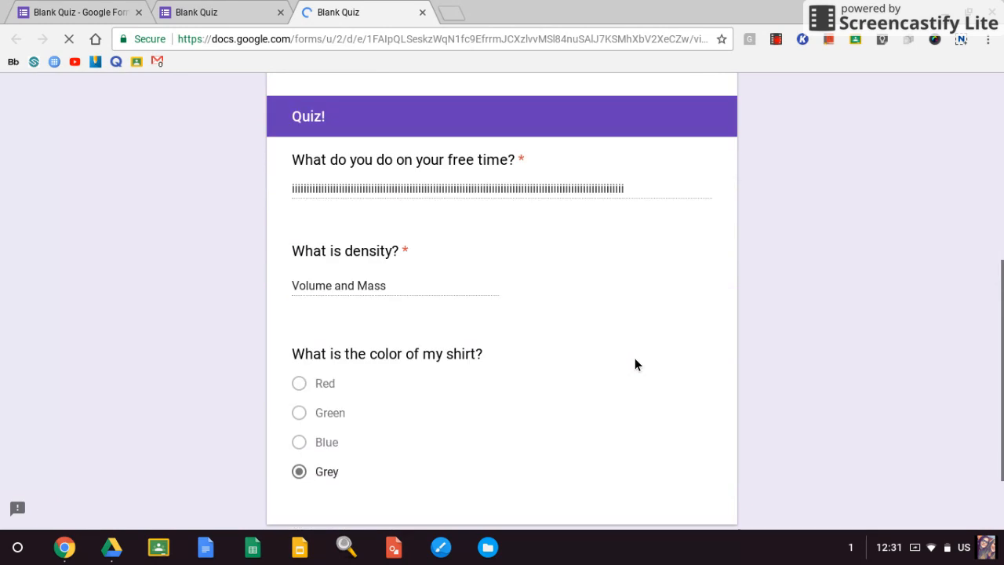